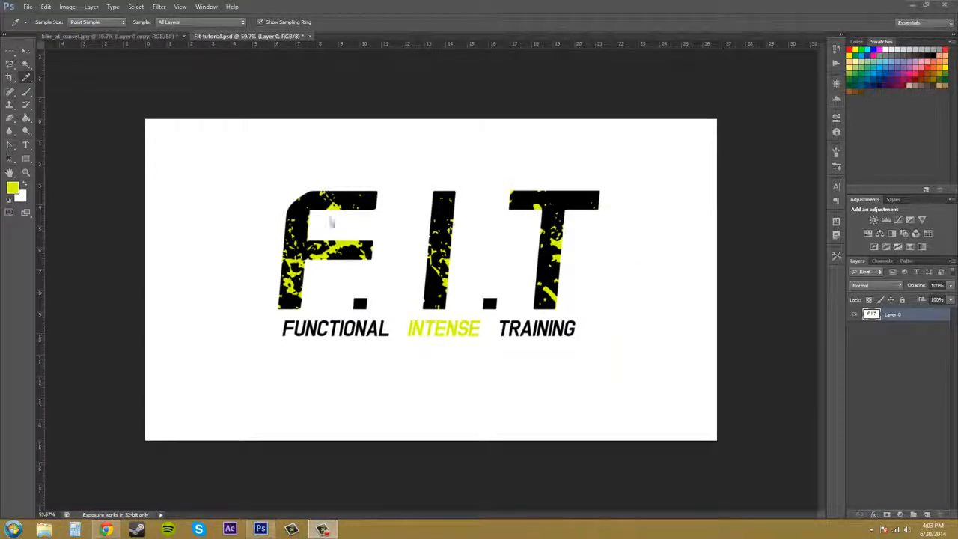
Select the logo's yellow-green areas with Color Range, using Sampled Colors at a fuzziness of 40
left_click(135, 8)
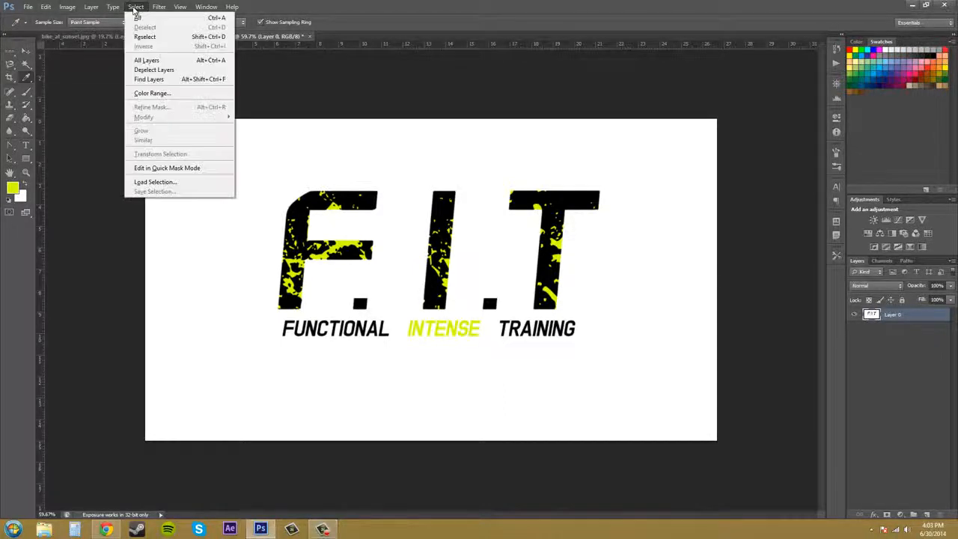
left_click(156, 96)
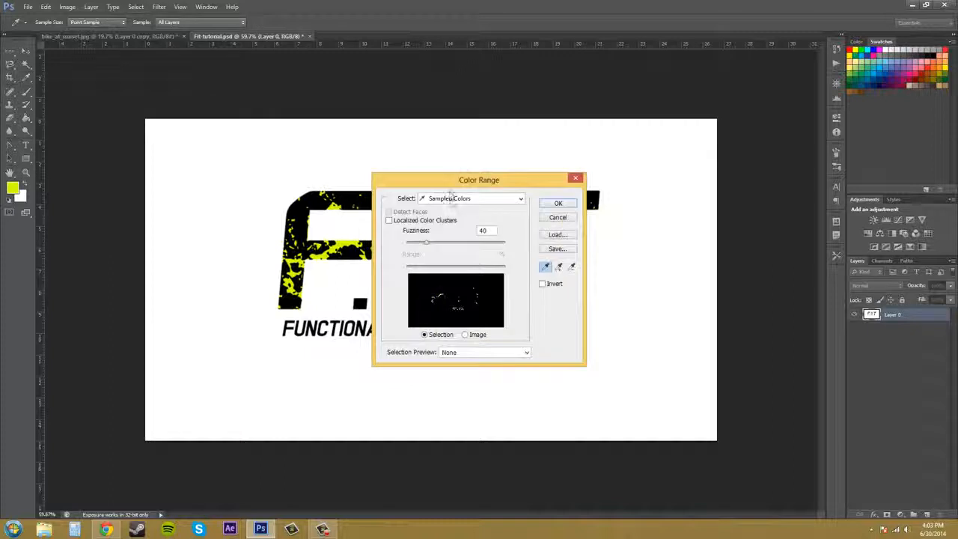
left_click_drag(446, 179, 701, 122)
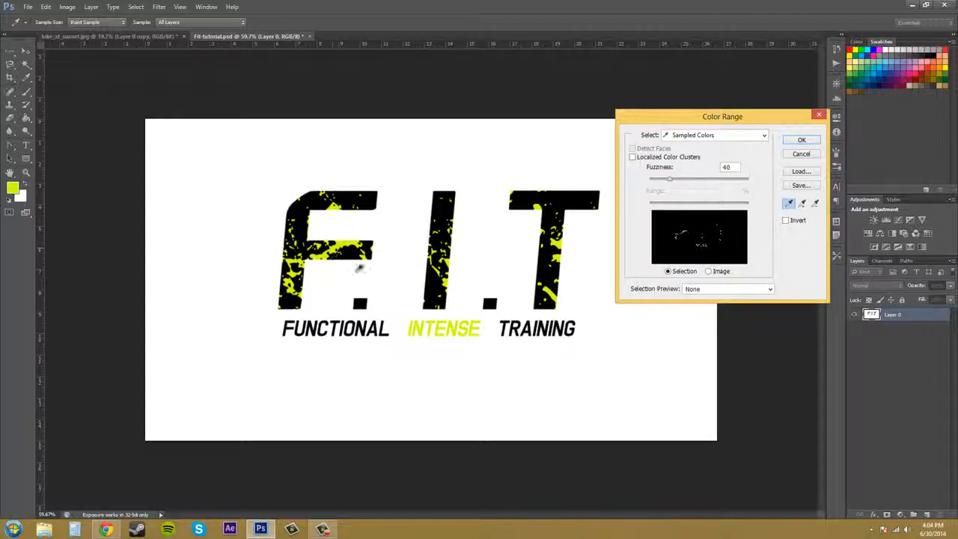
left_click(805, 141)
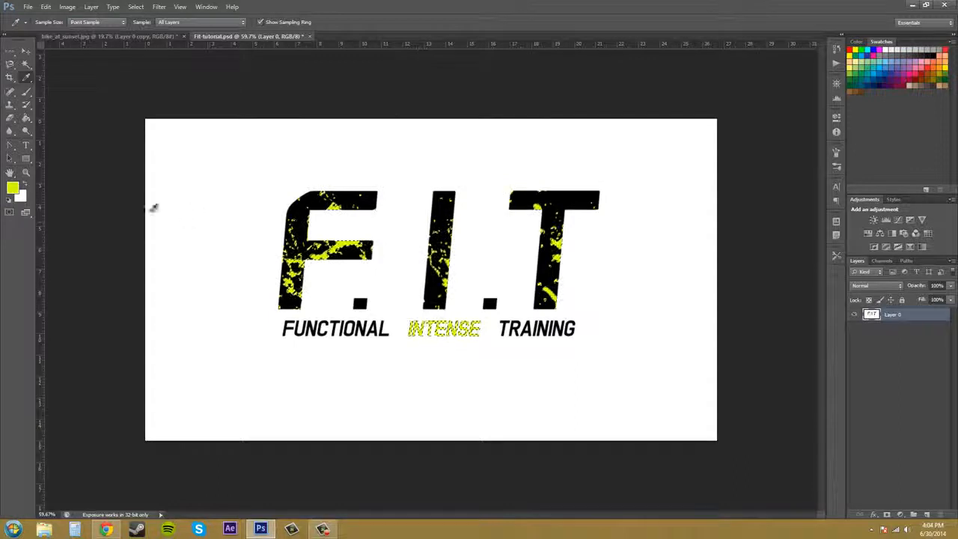
Set the foreground color to bright blue, 0006ff, and fill the selected areas with it
left_click(13, 189)
mouse_move(390, 278)
left_mouse_down()
mouse_move(377, 229)
mouse_move(407, 229)
left_mouse_up()
left_click(487, 257)
mouse_move(489, 264)
left_mouse_down()
mouse_move(483, 244)
mouse_move(485, 254)
left_mouse_up()
left_click(472, 211)
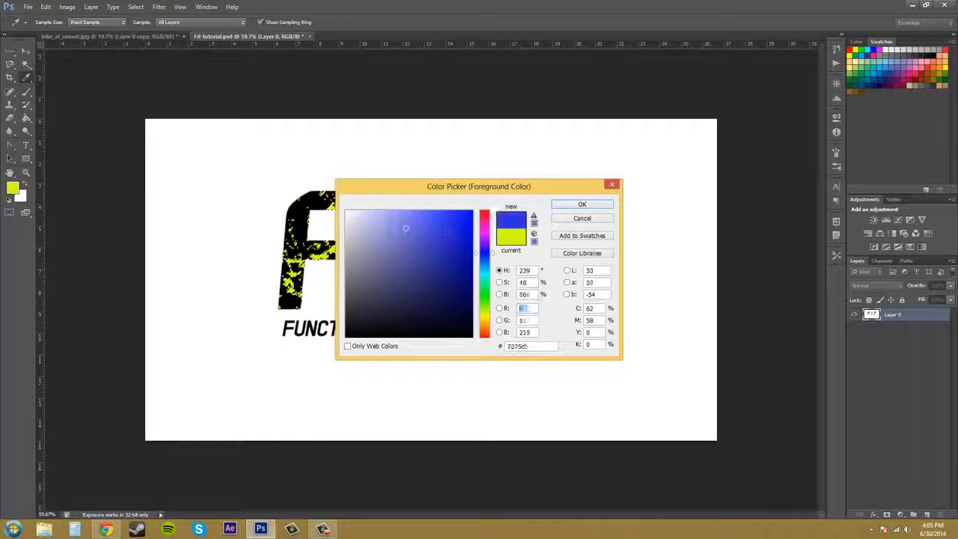
left_click(580, 205)
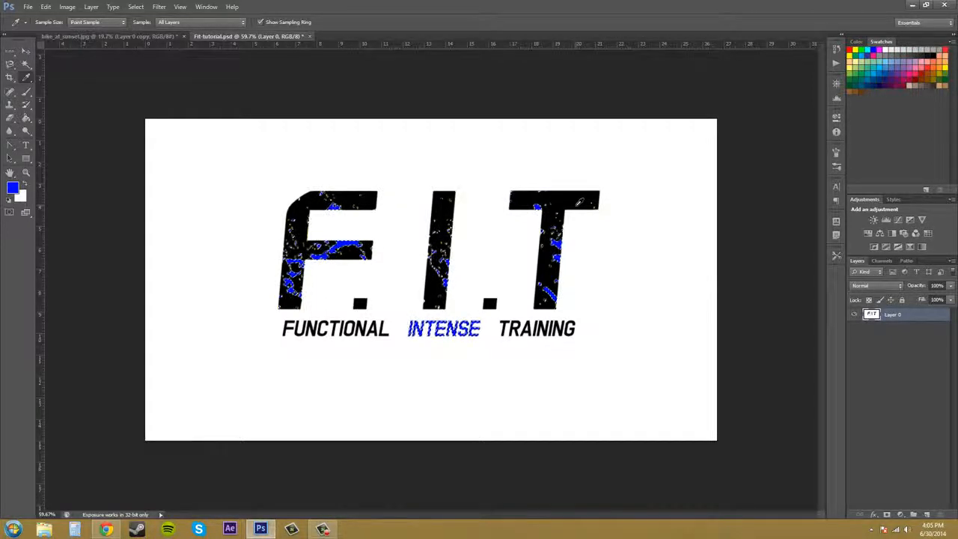
Undo the blue fill on the selected areas
left_click(13, 189)
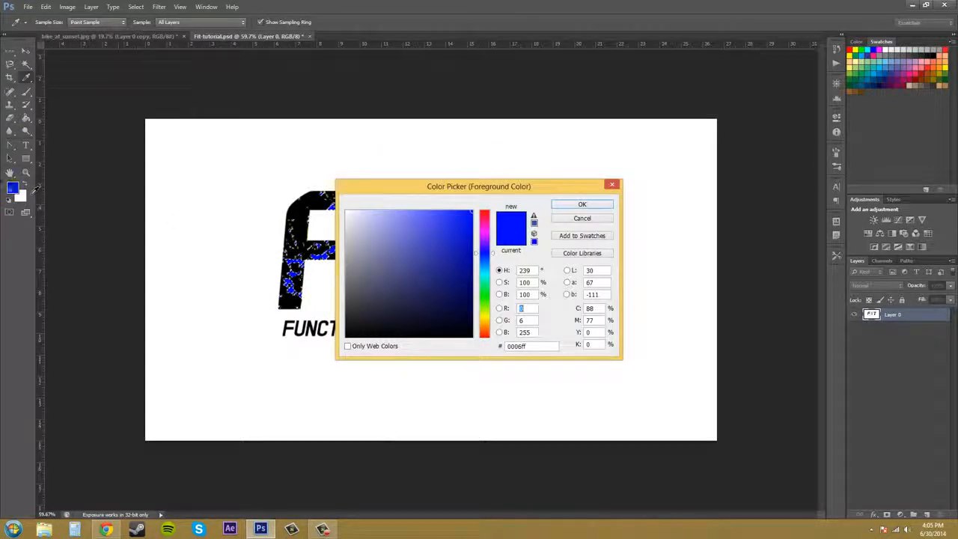
left_click(563, 218)
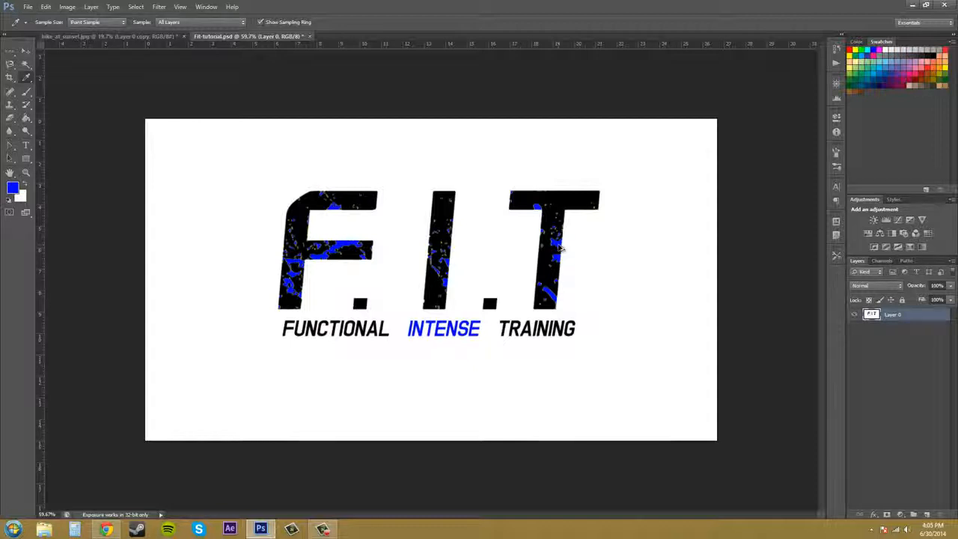
key("ctrl+i")
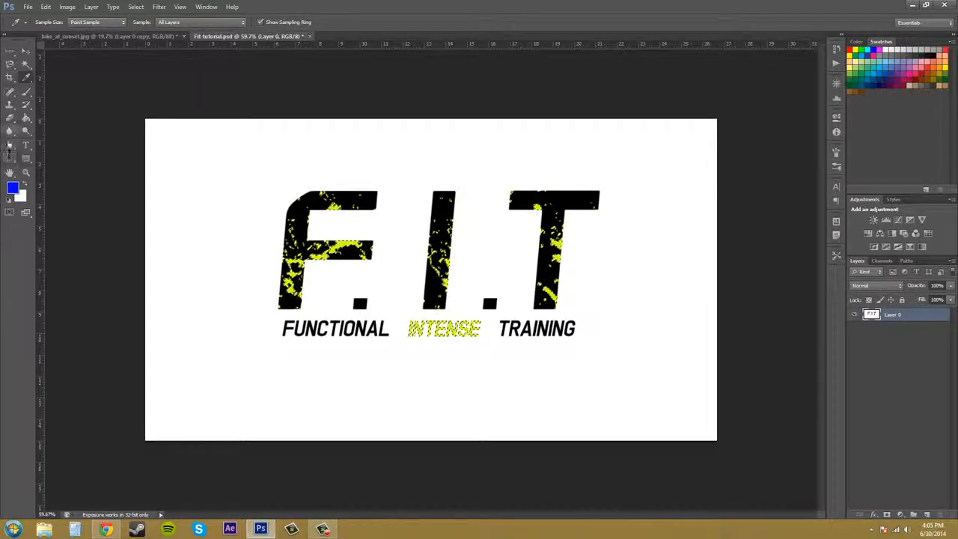
Grow the color selection so it takes in the adjoining yellow-green edge pixels of the lettering
key("z")
left_click(370, 250)
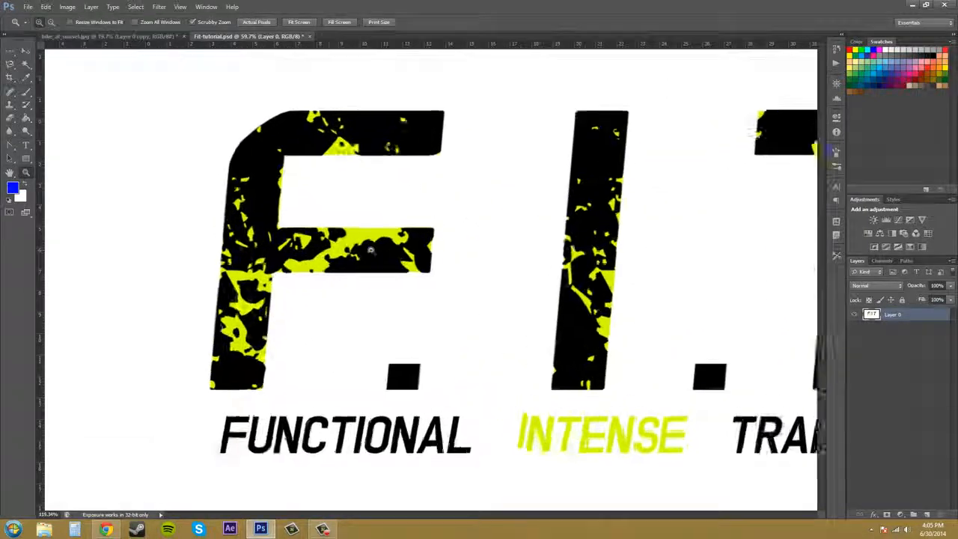
left_click_drag(370, 250, 377, 282)
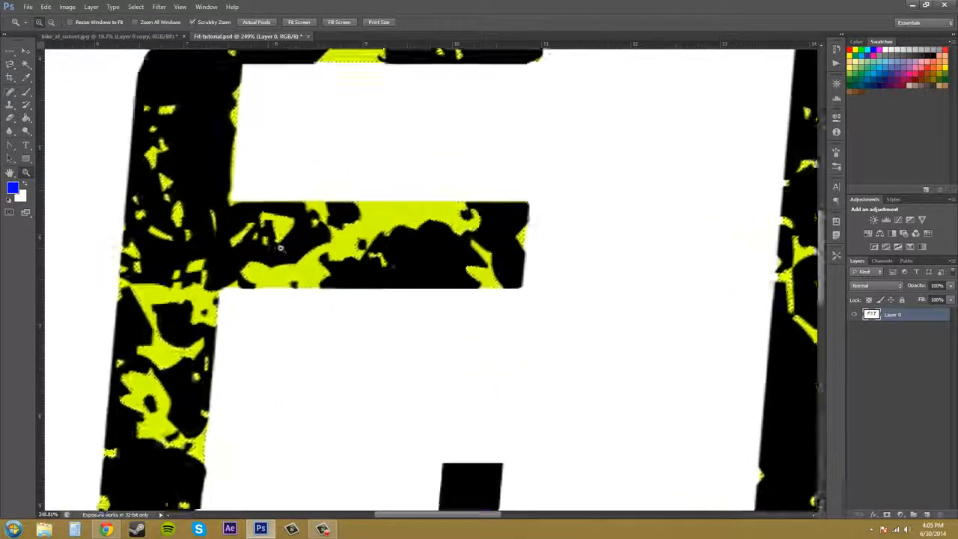
left_click_drag(280, 248, 284, 242)
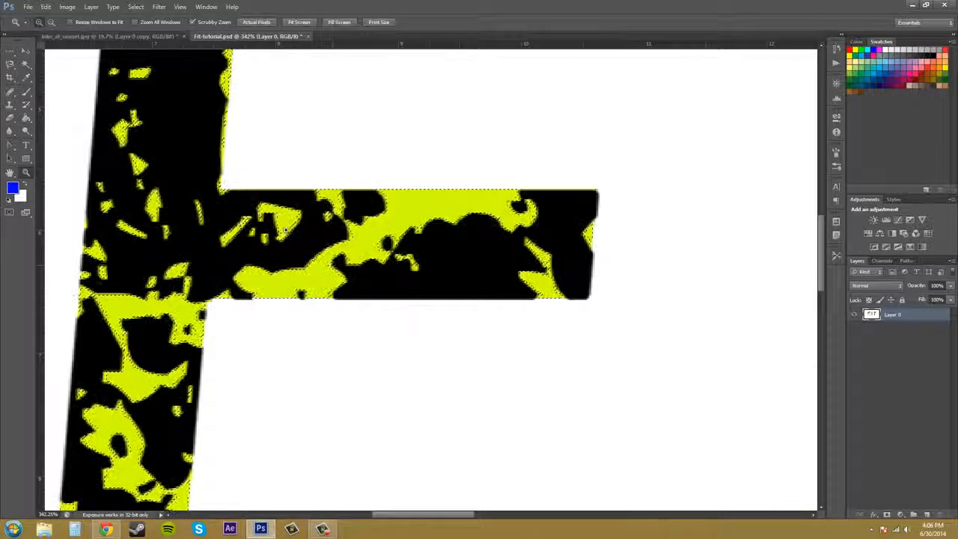
left_click(137, 7)
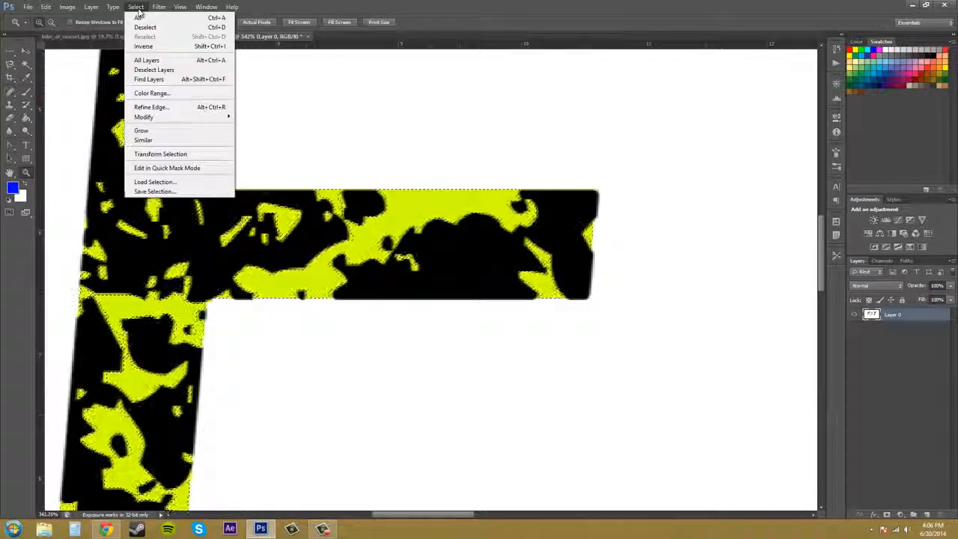
left_click(161, 70)
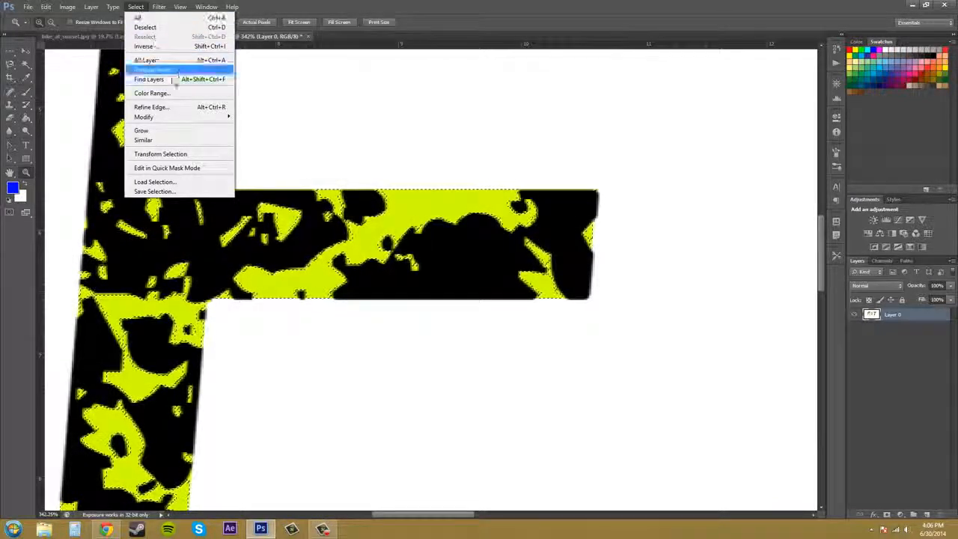
left_click(166, 132)
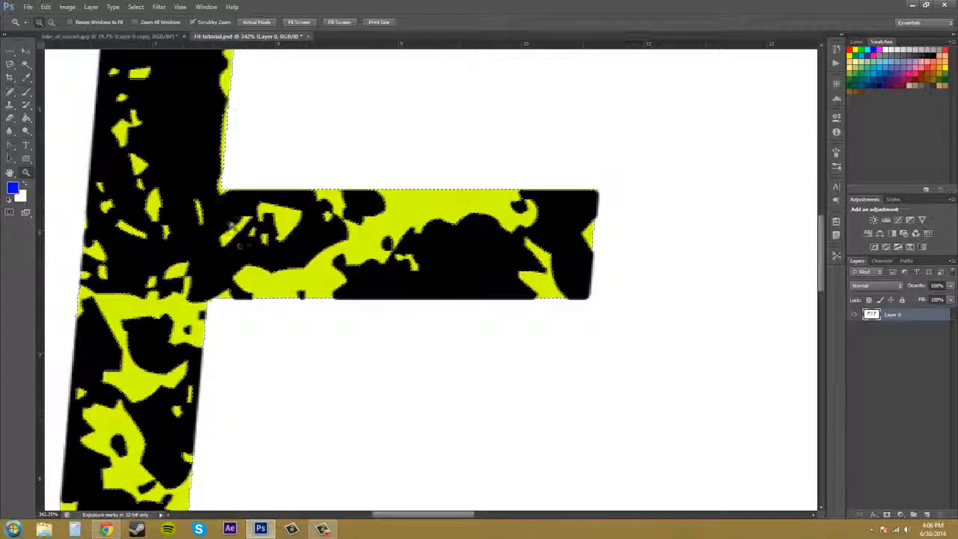
Check the grown selection on the letter F, and fill it with the blue foreground color
scroll(203, 140, "up", 2)
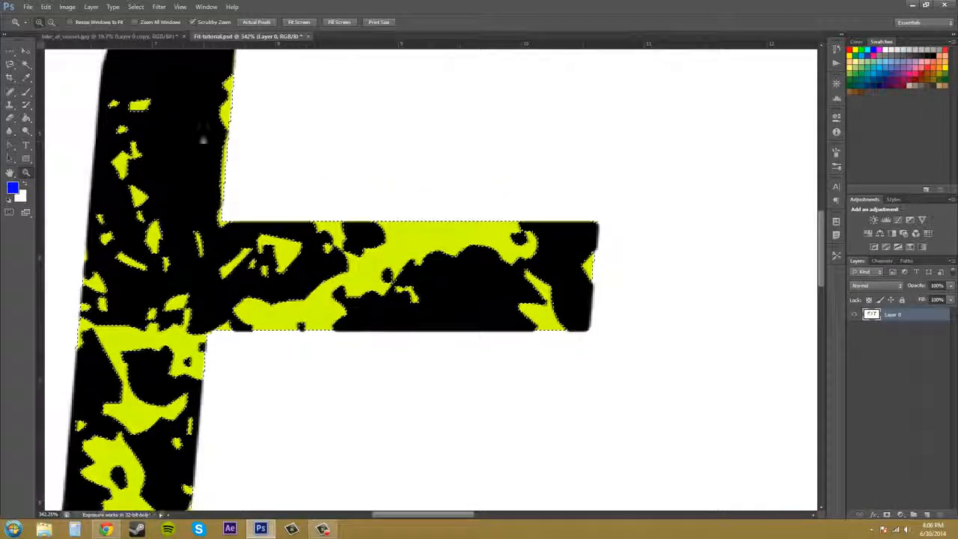
scroll(203, 139, "up", 8)
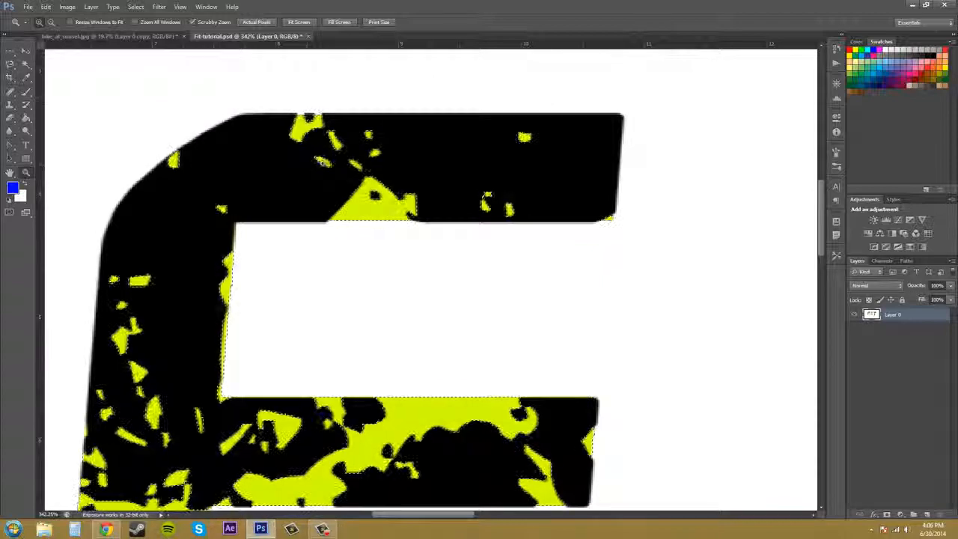
scroll(322, 161, "down", 9)
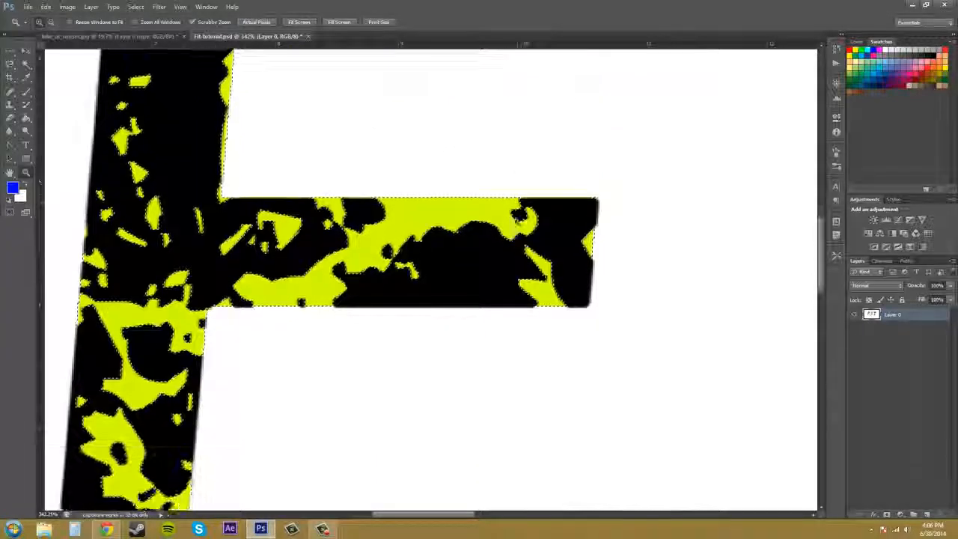
scroll(464, 295, "down", 7)
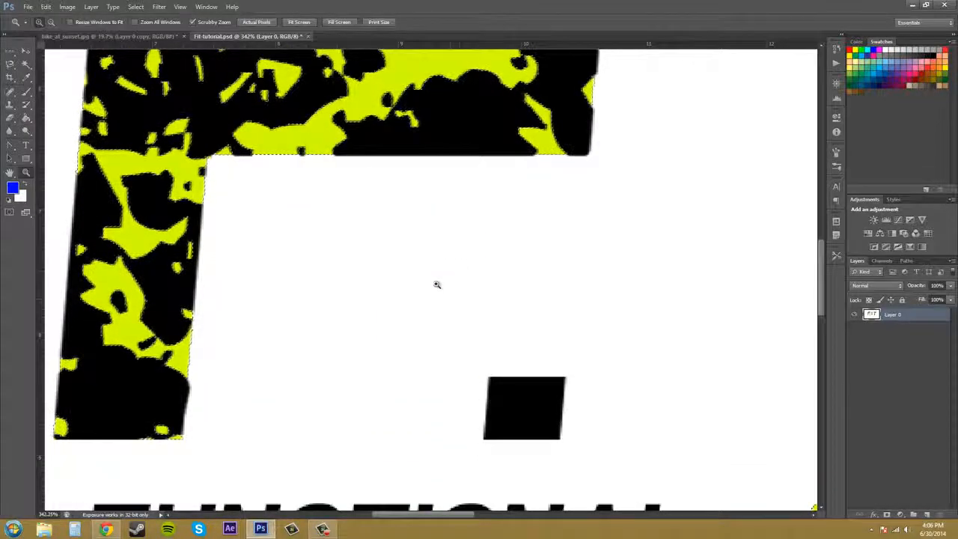
scroll(437, 285, "up", 7)
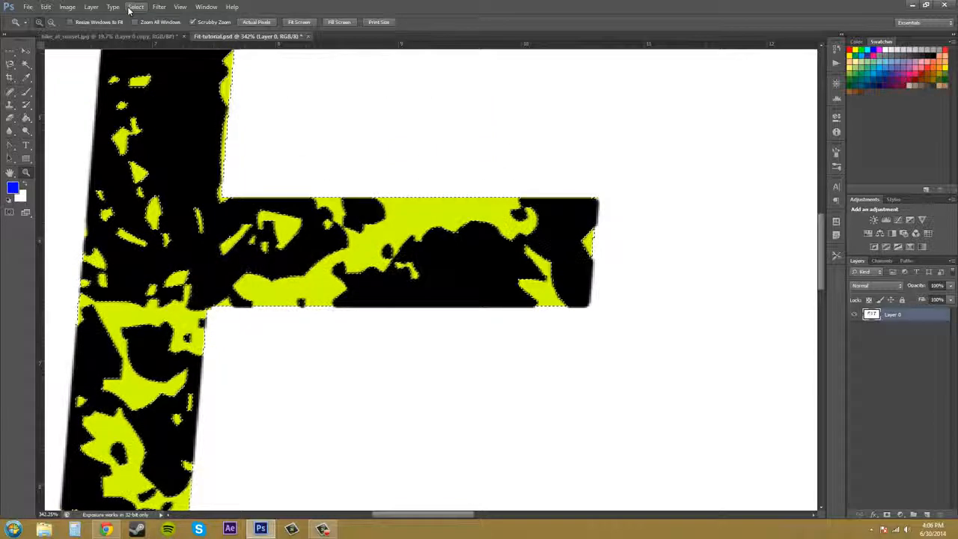
left_click(135, 6)
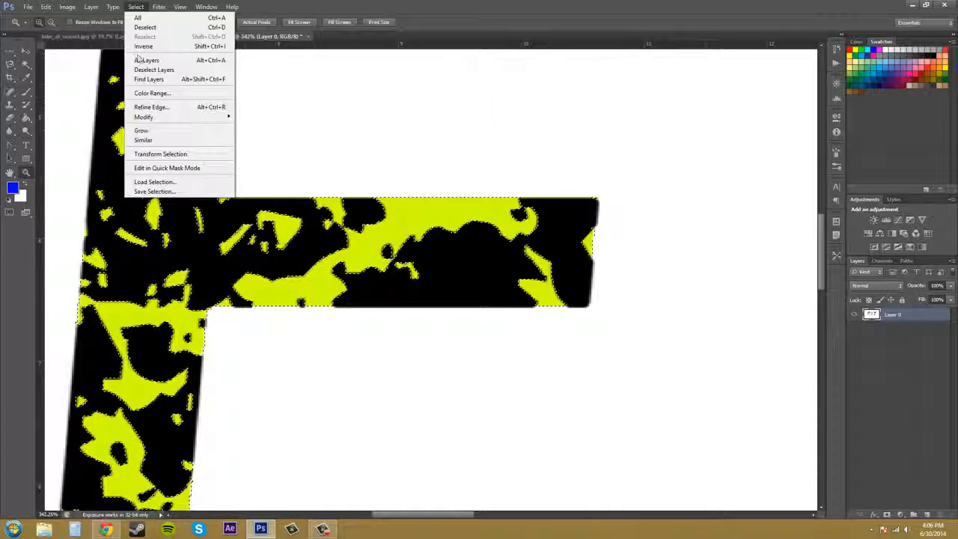
left_click(544, 13)
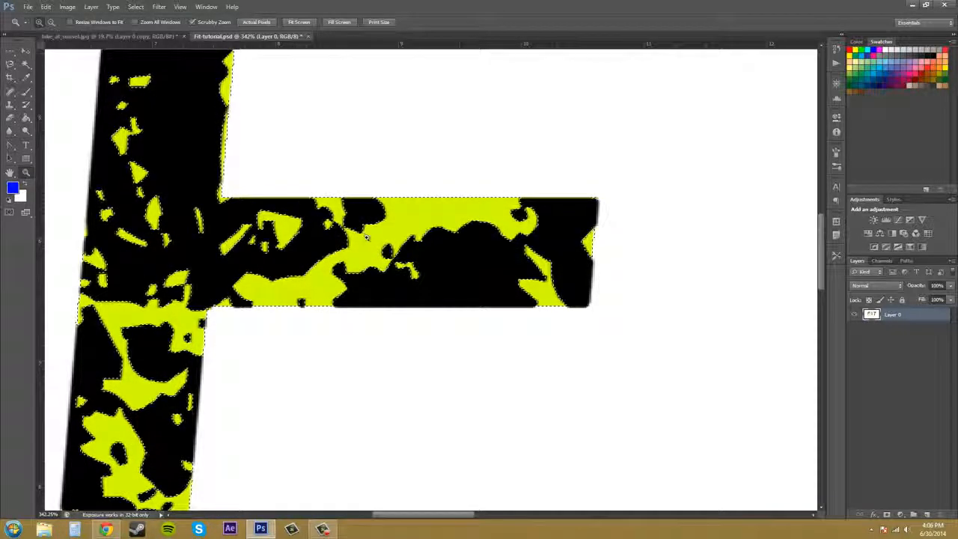
key("alt+BackSpace")
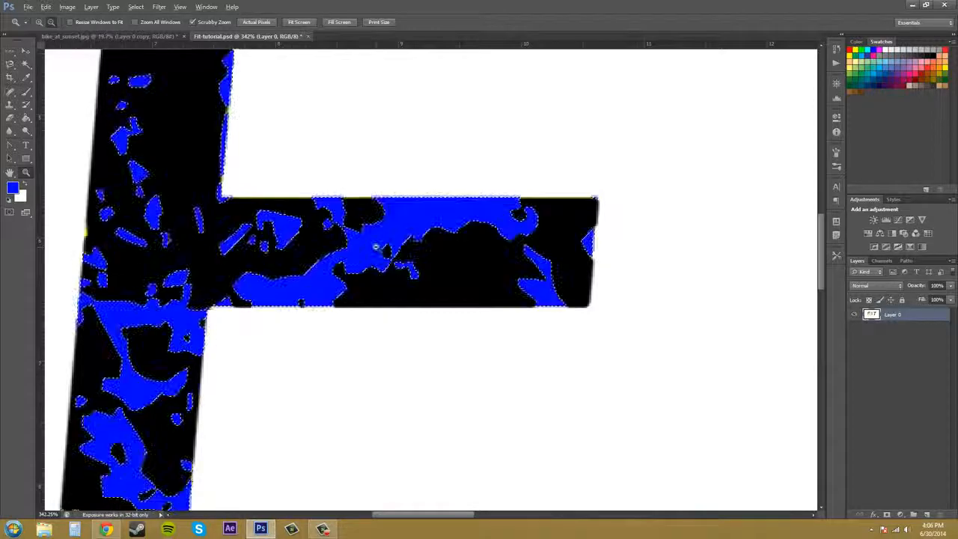
Check the recolored edges on the F and I, and clear the selection
scroll(389, 174, "up", 5)
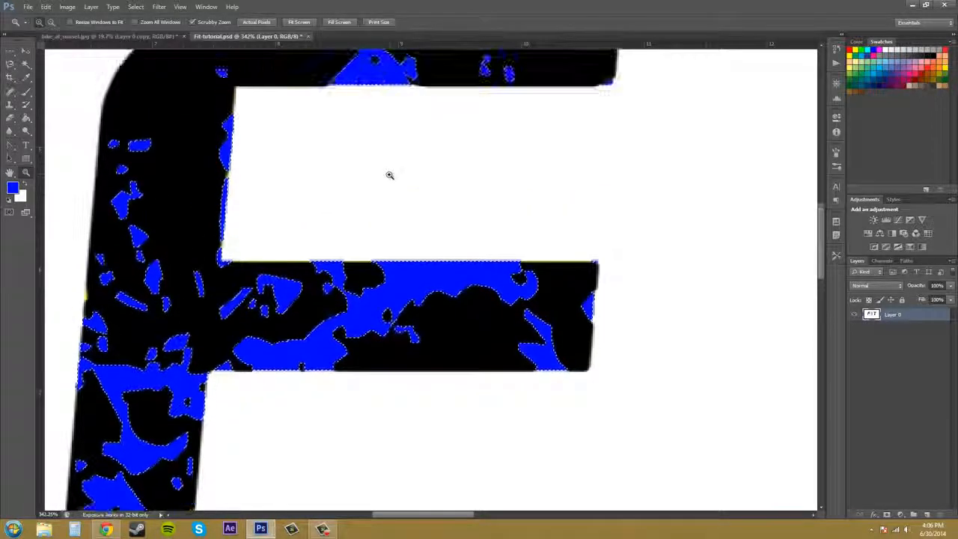
scroll(269, 300, "down", 2)
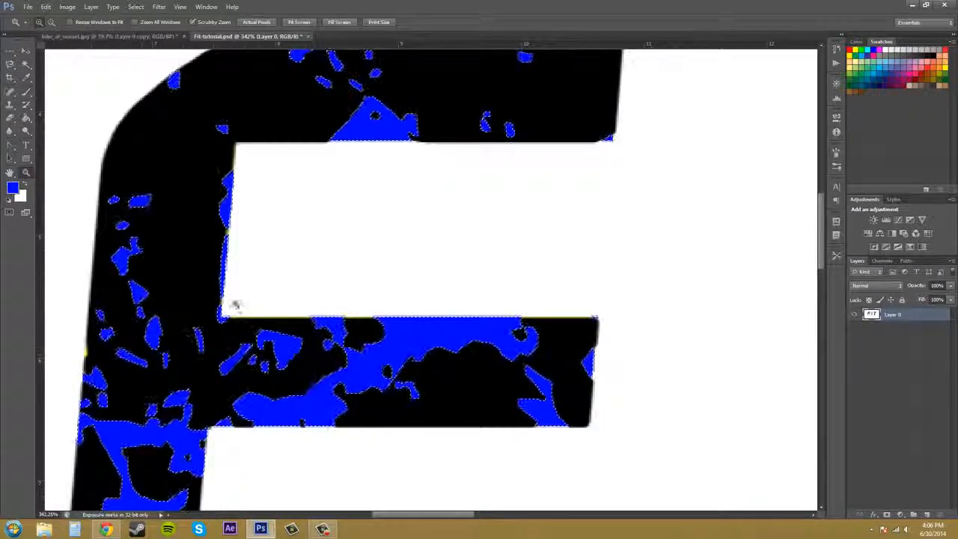
scroll(318, 317, "down", 7)
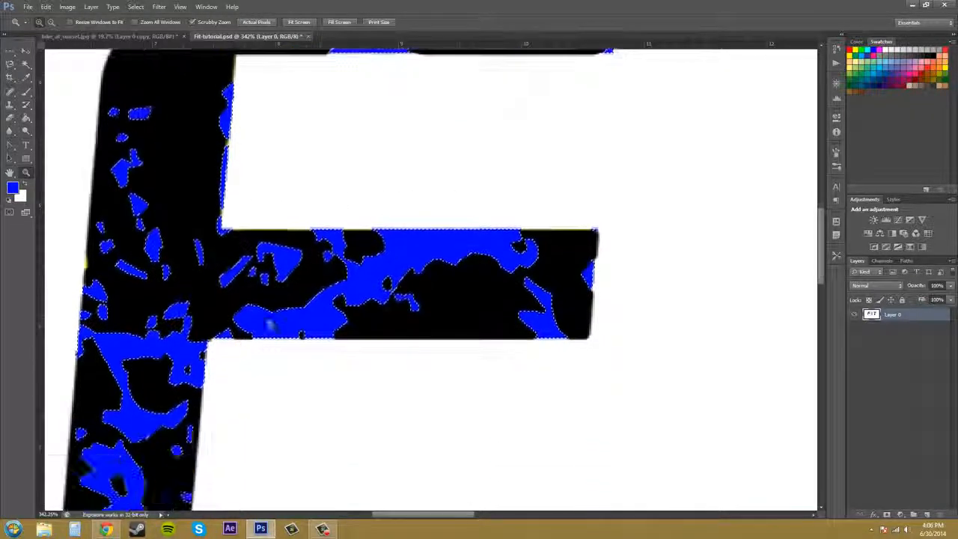
left_click_drag(677, 288, 601, 293)
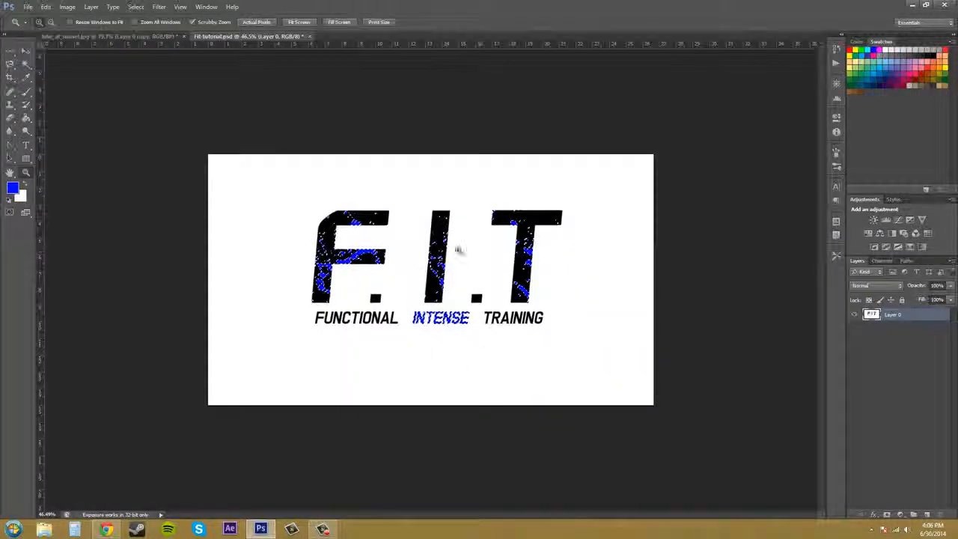
mouse_move(529, 247)
left_mouse_down()
mouse_move(500, 248)
mouse_move(547, 247)
mouse_move(531, 249)
left_mouse_up()
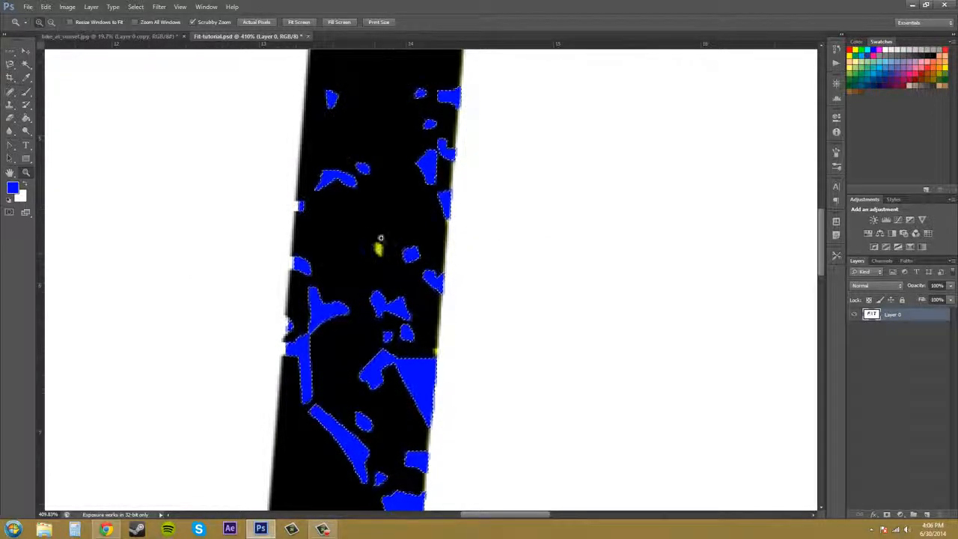
left_click_drag(490, 238, 536, 243)
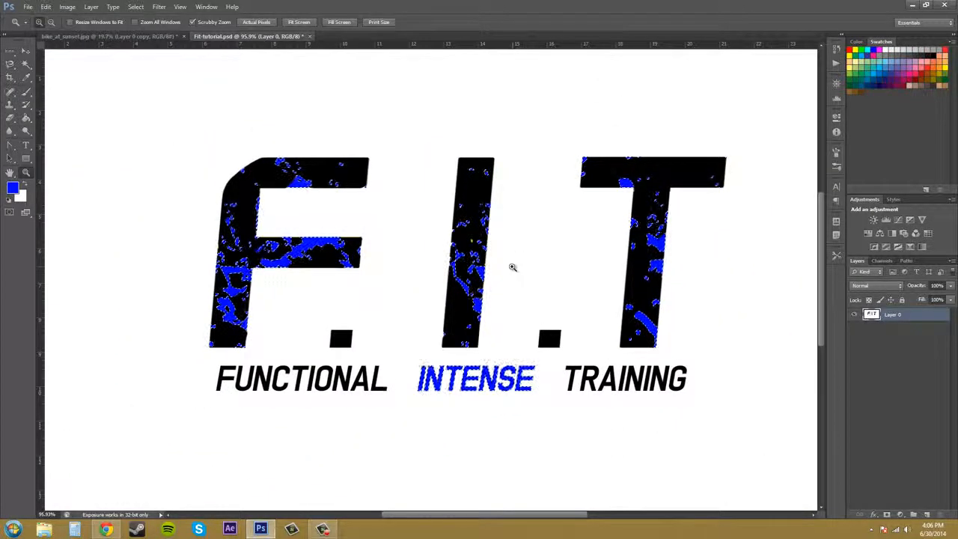
key("ctrl+d")
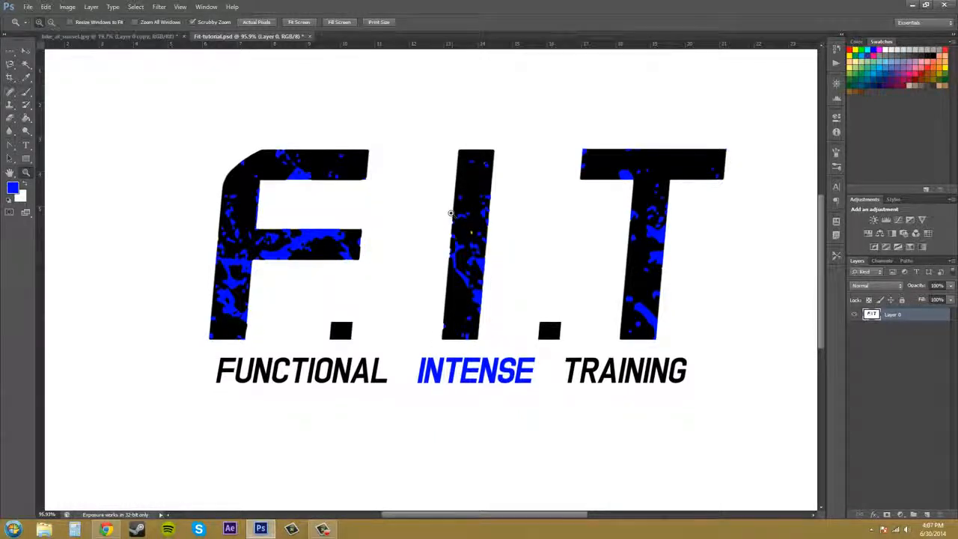
Select the white background around the lettering with Color Range by sampling white from the canvas
scroll(447, 214, "up", 3)
left_click(135, 6)
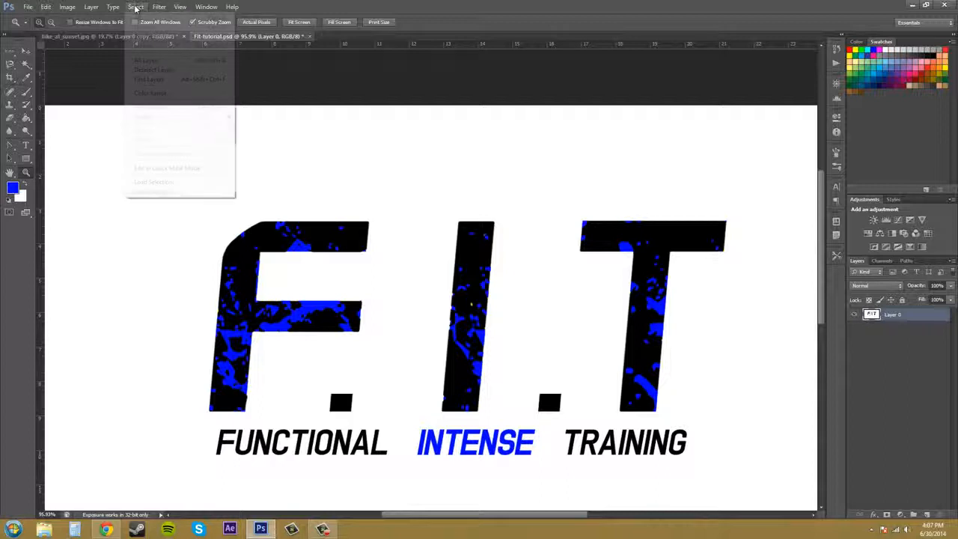
left_click(172, 93)
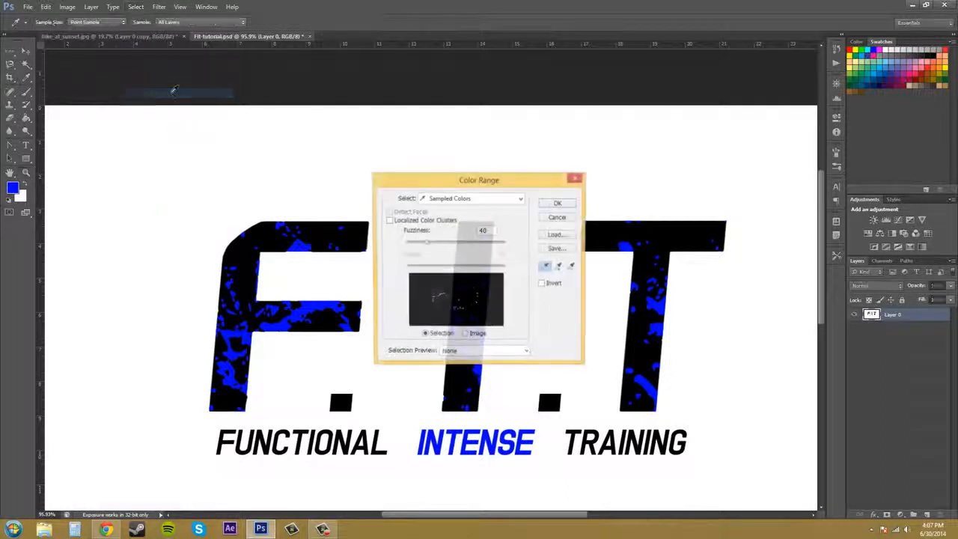
left_click(240, 130)
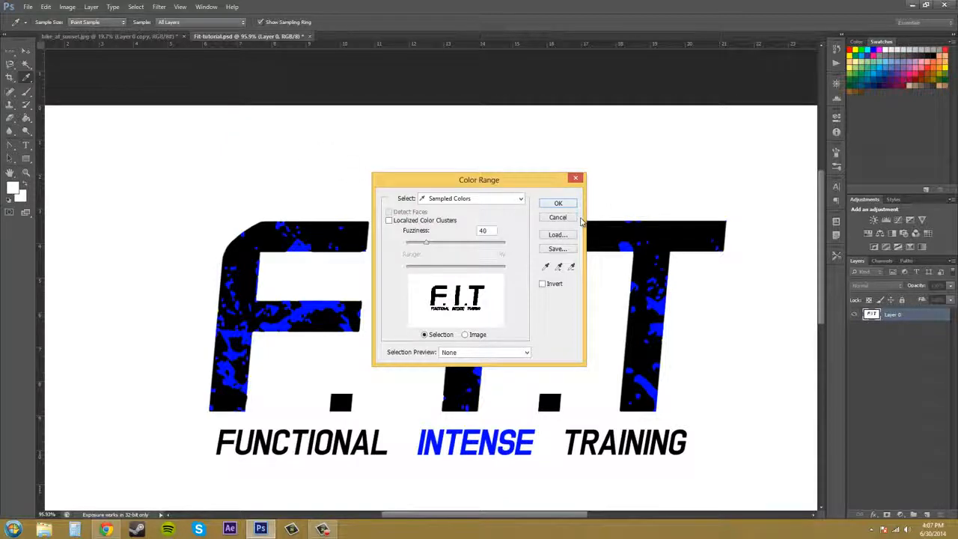
left_click(560, 205)
key("z")
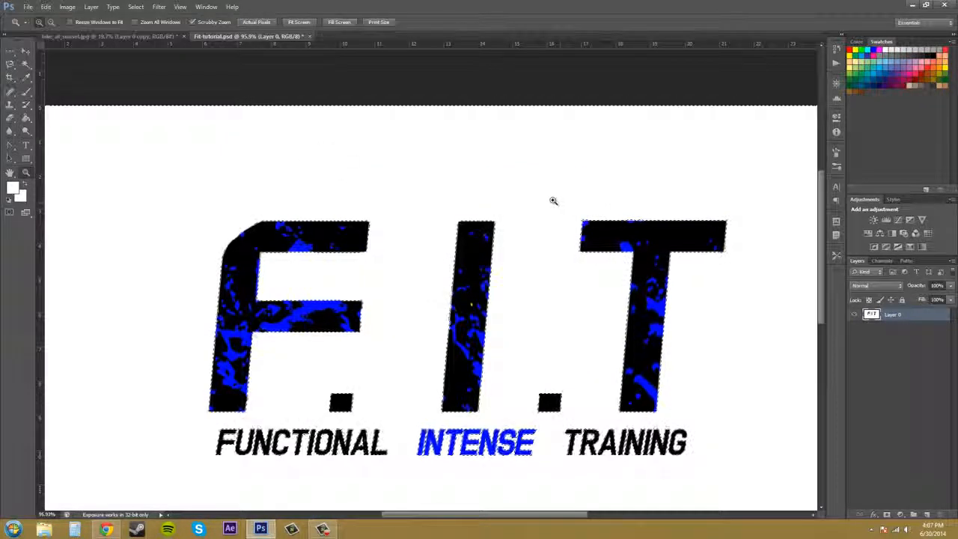
scroll(550, 265, "down", 1)
scroll(550, 266, "down", 3)
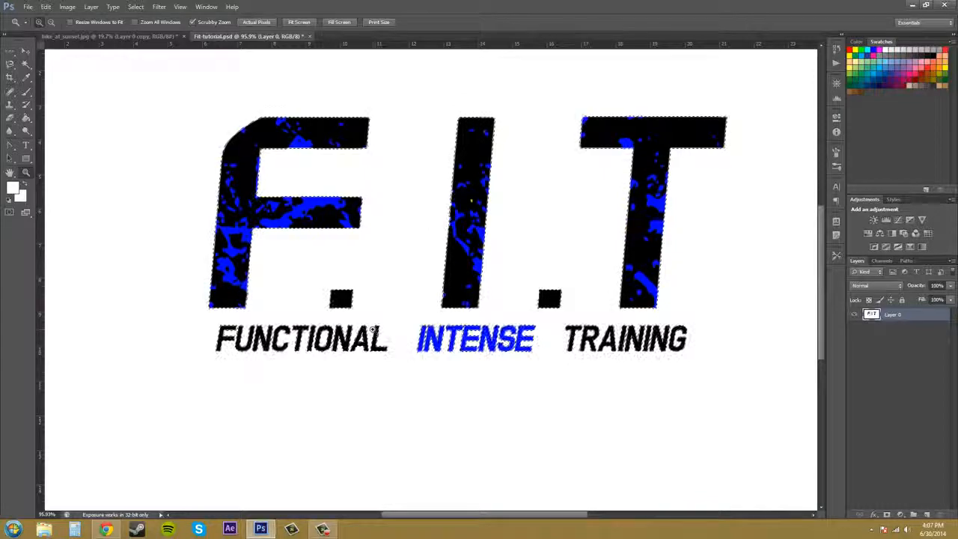
Delete the selected white background around the lettering, and refill the area with the white background color
key("Delete")
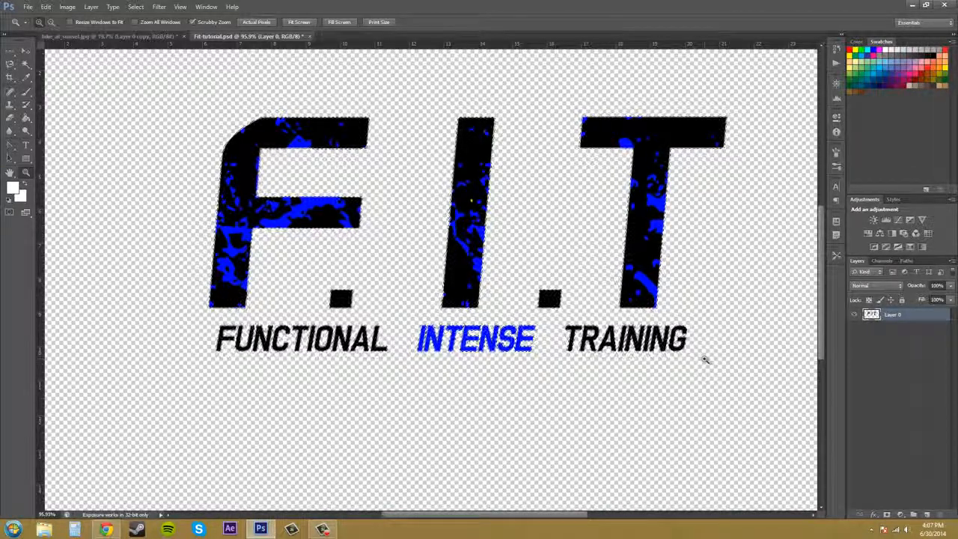
scroll(525, 290, "down", 2)
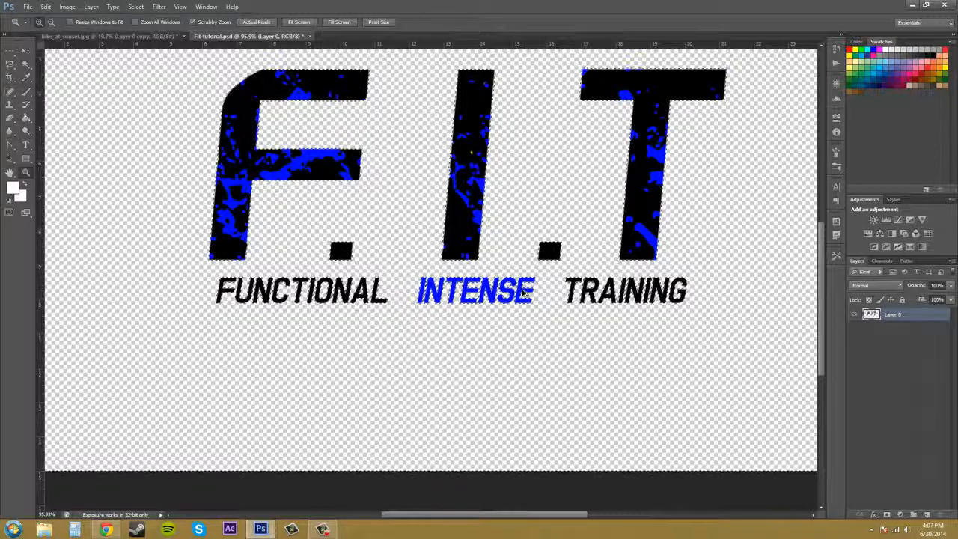
key("ctrl+BackSpace")
scroll(543, 243, "up", 1)
scroll(543, 243, "up", 5)
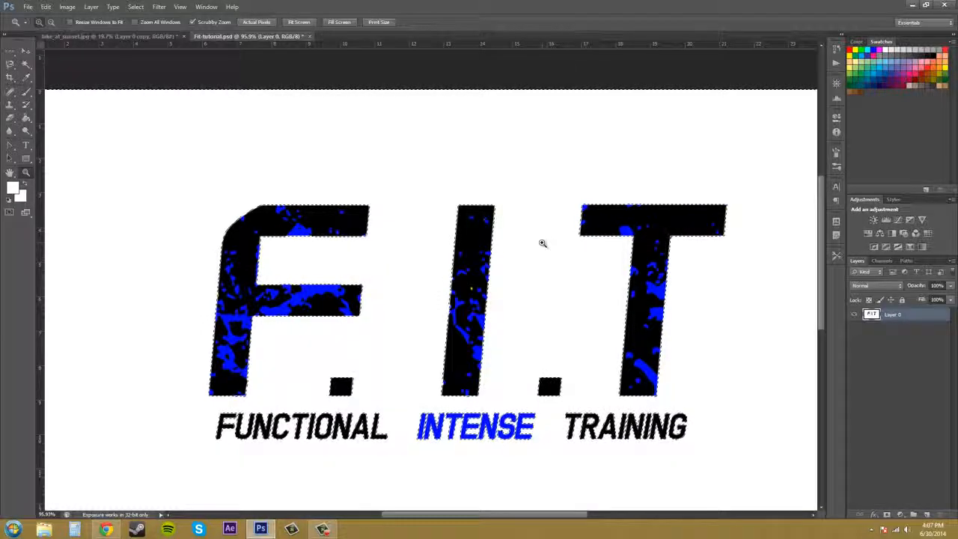
key("ctrl+d")
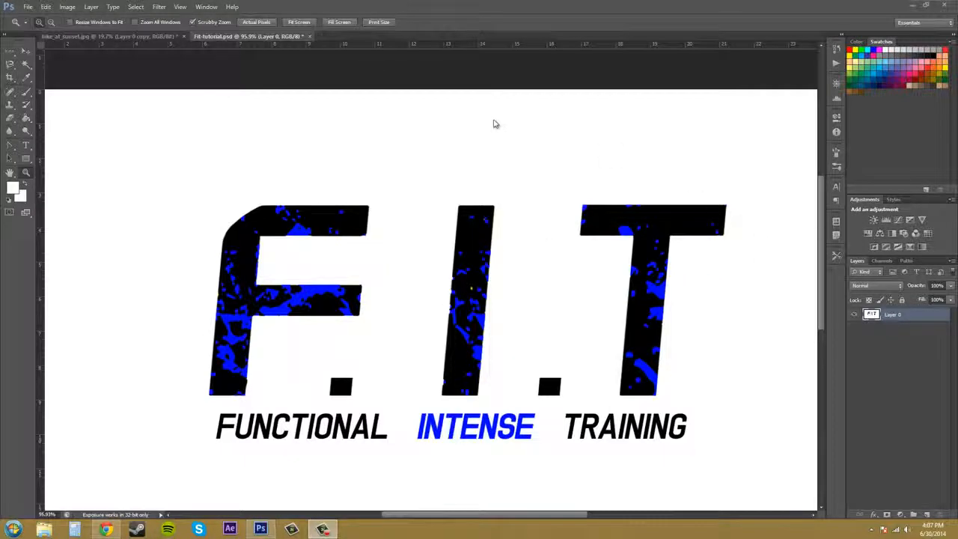
Open Color Range and set it to select Skin Tones with Detect Faces enabled
left_click(137, 7)
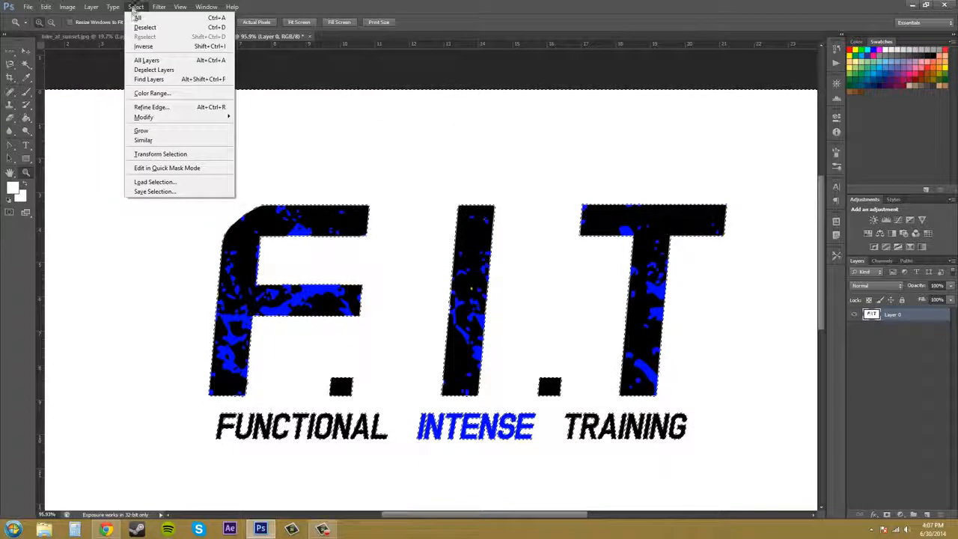
left_click(152, 93)
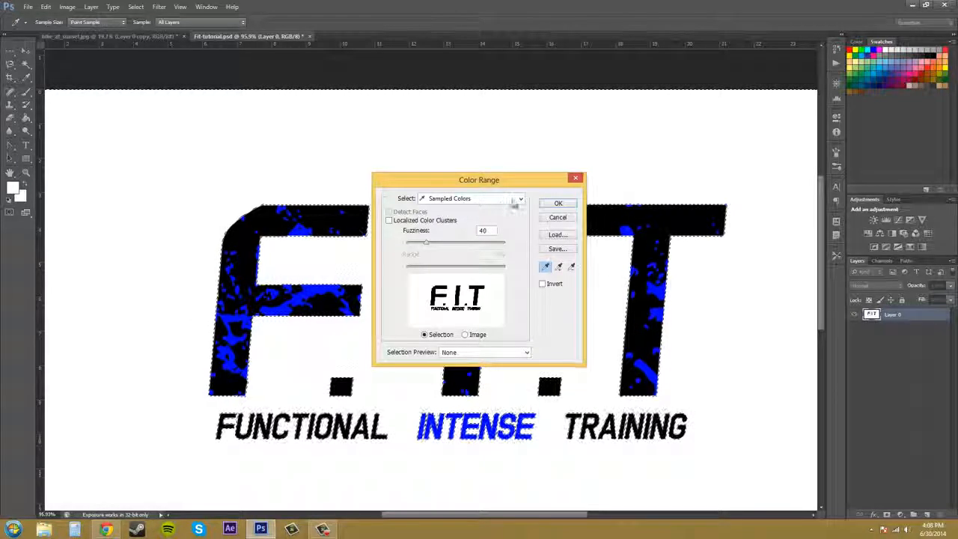
left_click(514, 202)
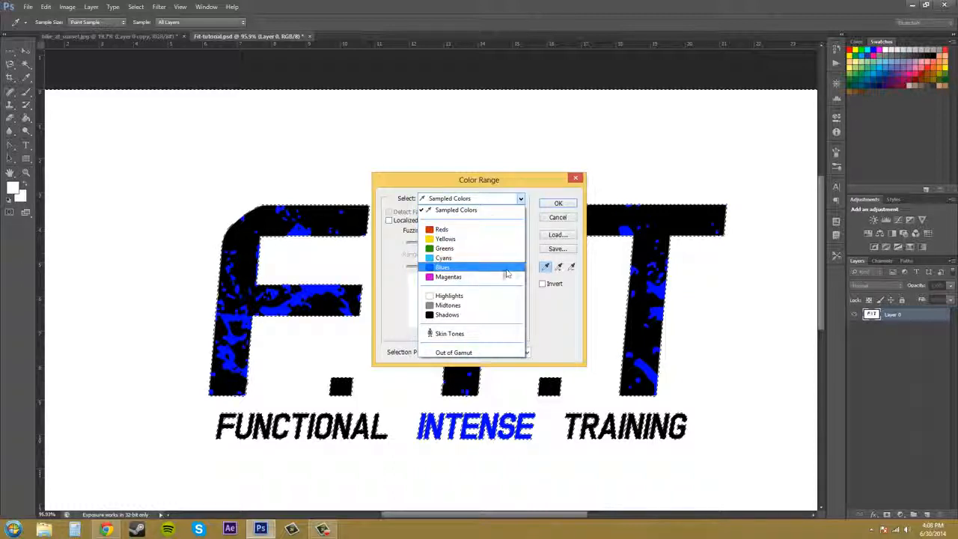
left_click(448, 335)
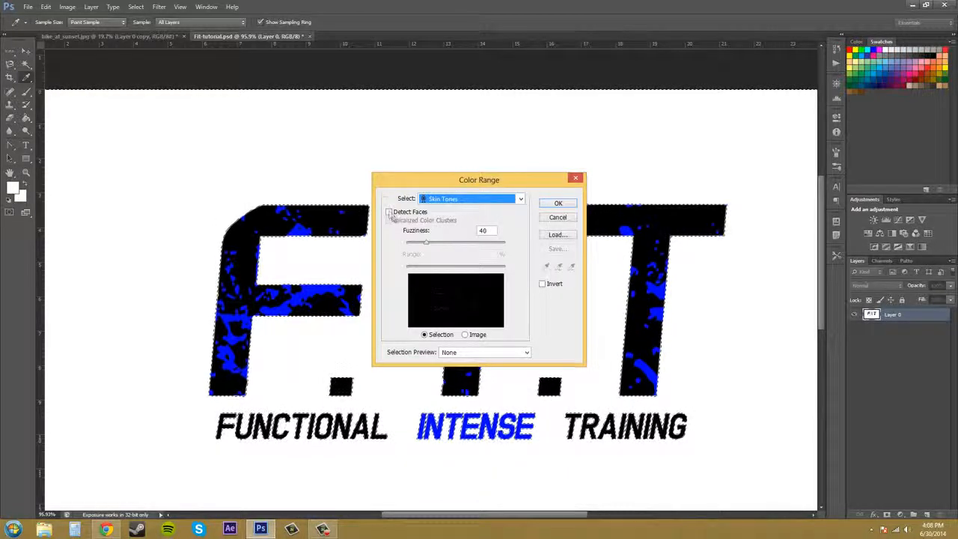
left_click(390, 212)
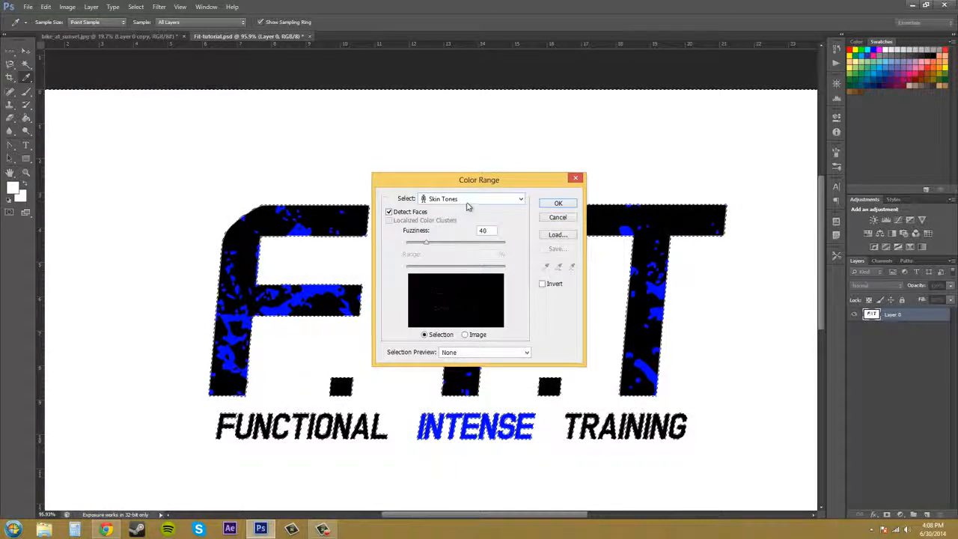
Switch Color Range back to Sampled Colors, and apply it with Localized Color Clusters enabled at a 100% range
left_click(468, 199)
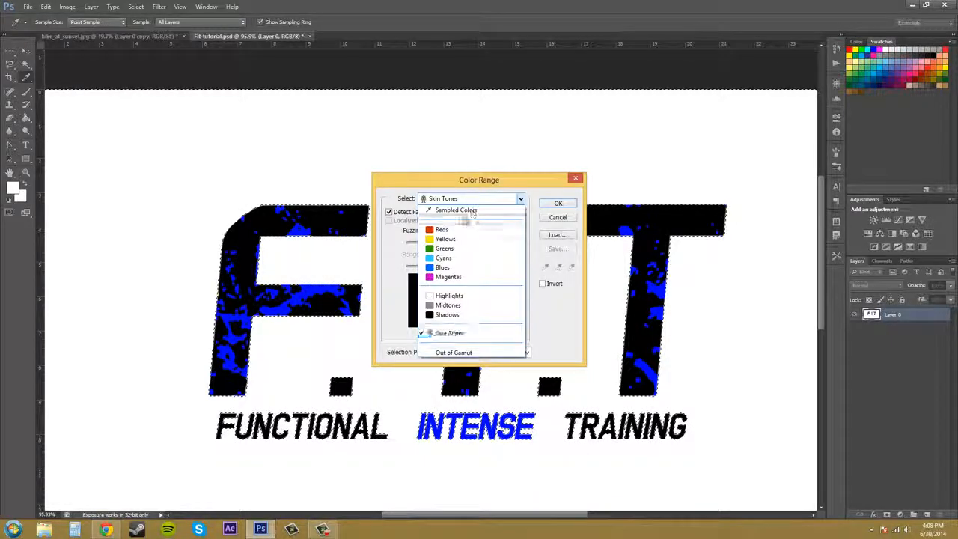
left_click(458, 210)
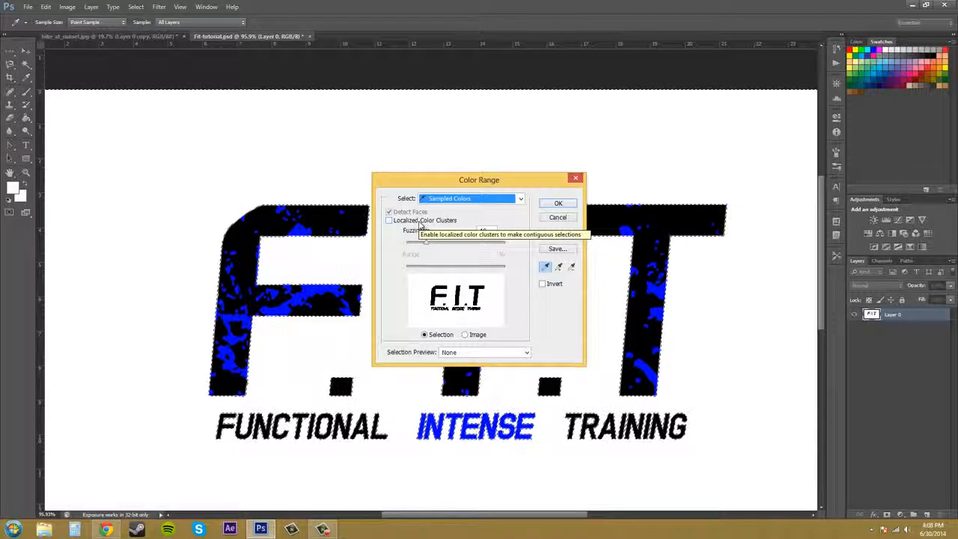
left_click(421, 219)
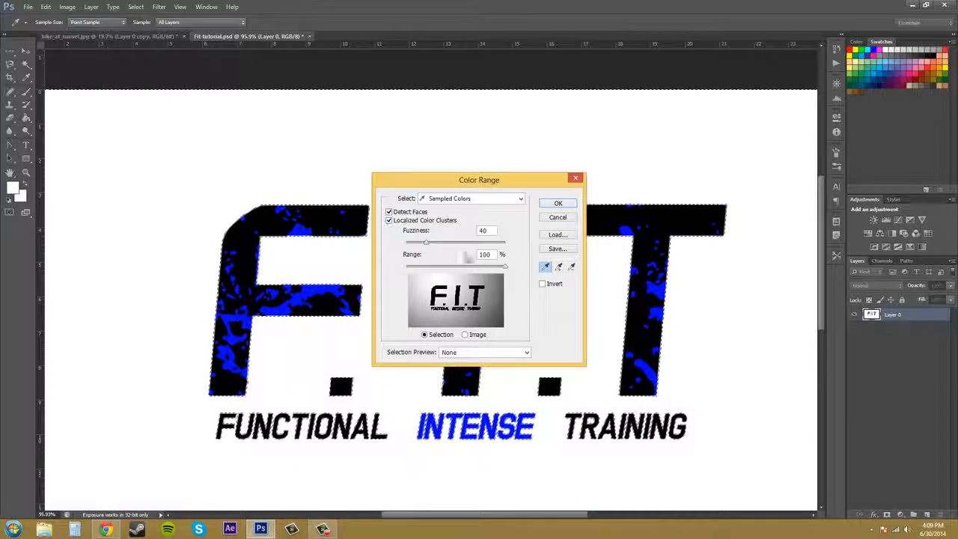
mouse_move(505, 267)
left_mouse_down()
mouse_move(443, 276)
mouse_move(507, 275)
left_mouse_up()
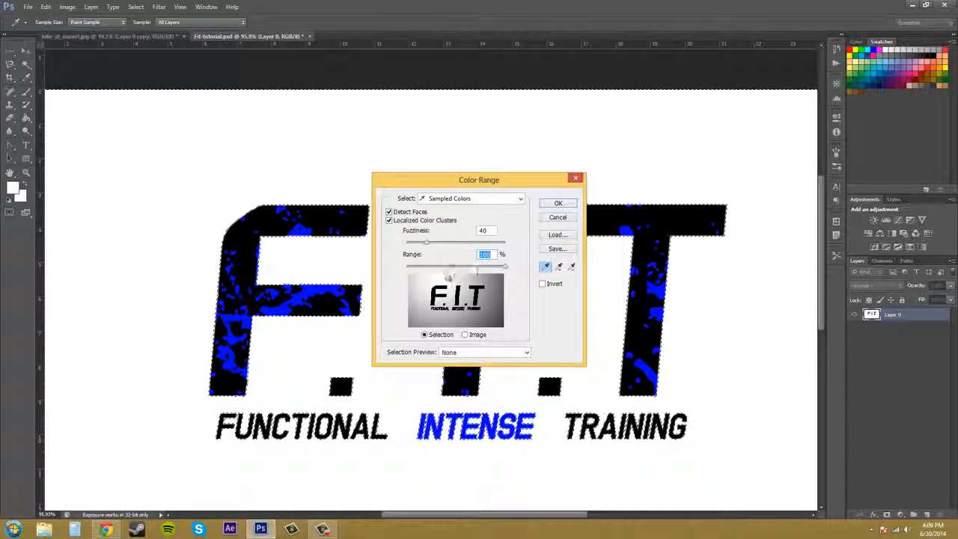
left_click_drag(505, 267, 431, 268)
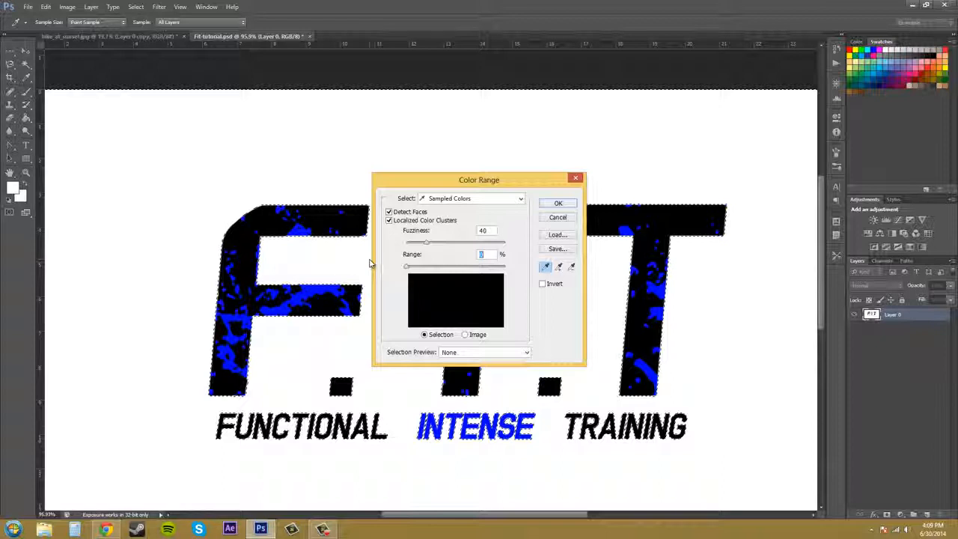
left_click_drag(370, 263, 512, 274)
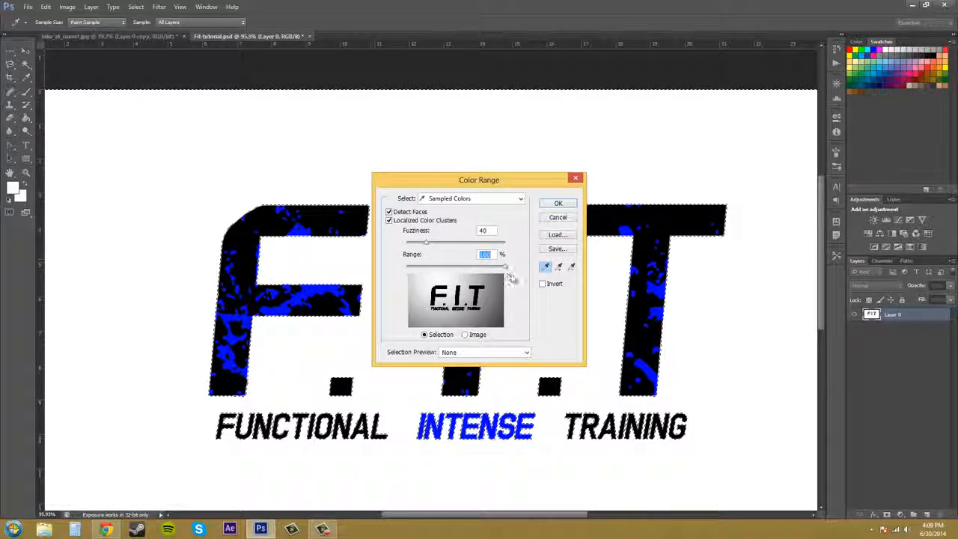
left_click(559, 204)
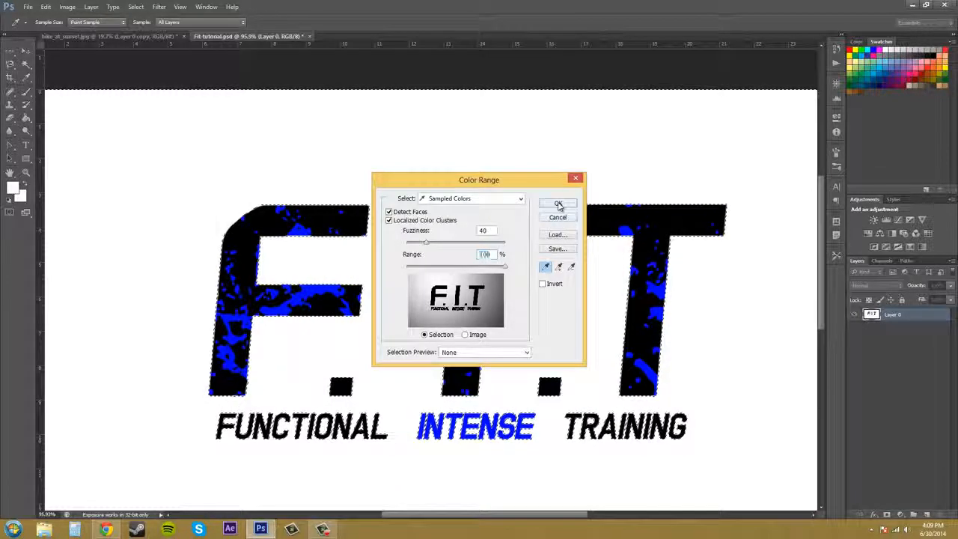
Delete the contents of the localized selection to test its falloff, and undo the deletion
scroll(464, 235, "down", 5)
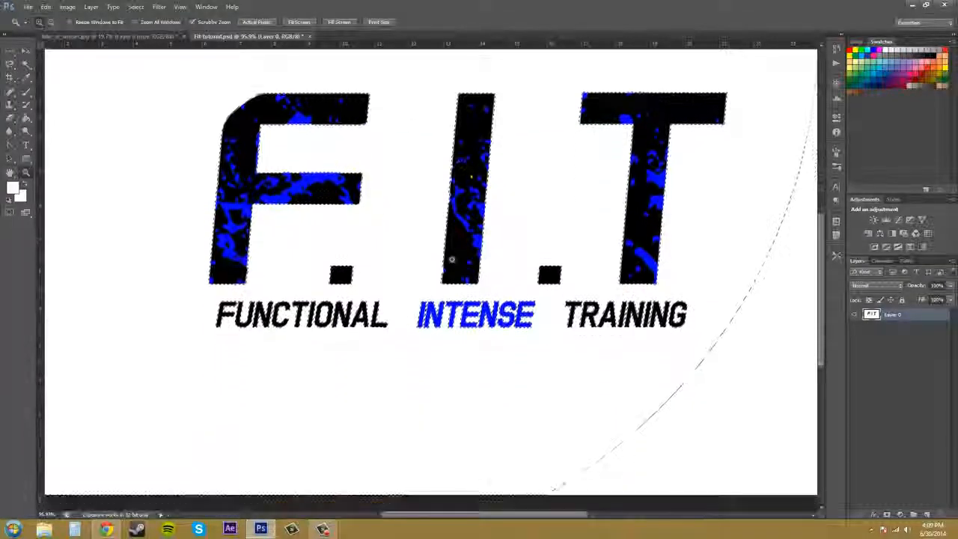
scroll(451, 259, "down", 2)
key("Delete")
scroll(603, 269, "up", 2)
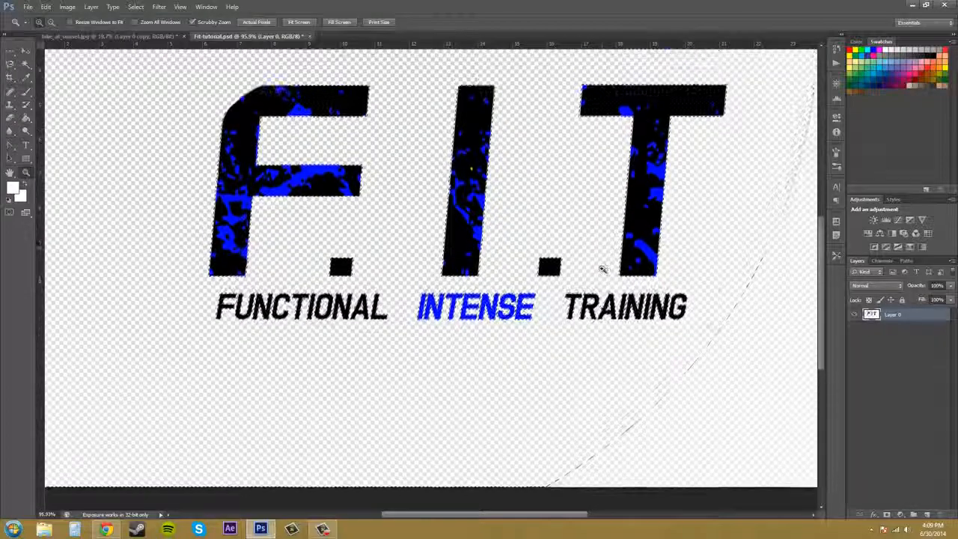
scroll(602, 269, "up", 1)
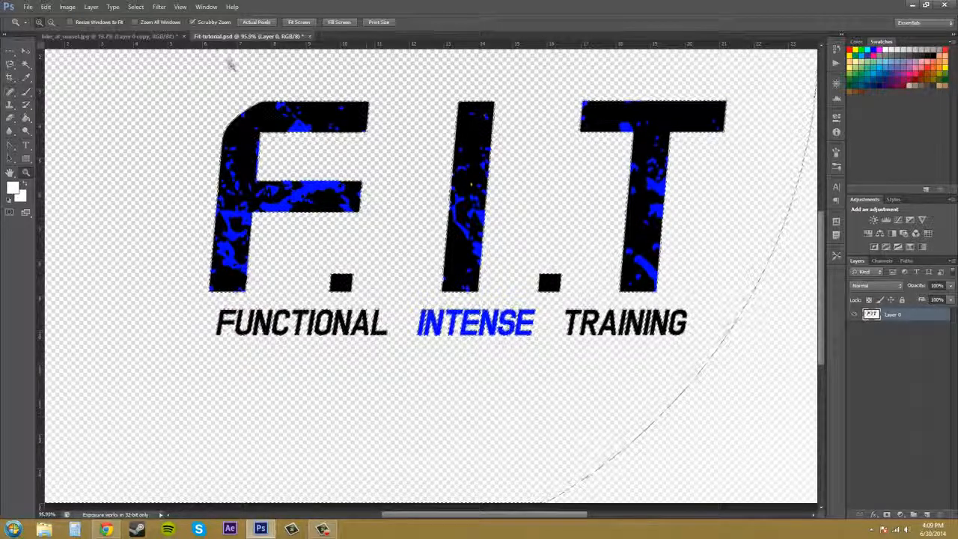
key("ctrl+z")
Reopen Color Range, disable Localized Color Clusters, and set the Fuzziness to 24
left_click(137, 7)
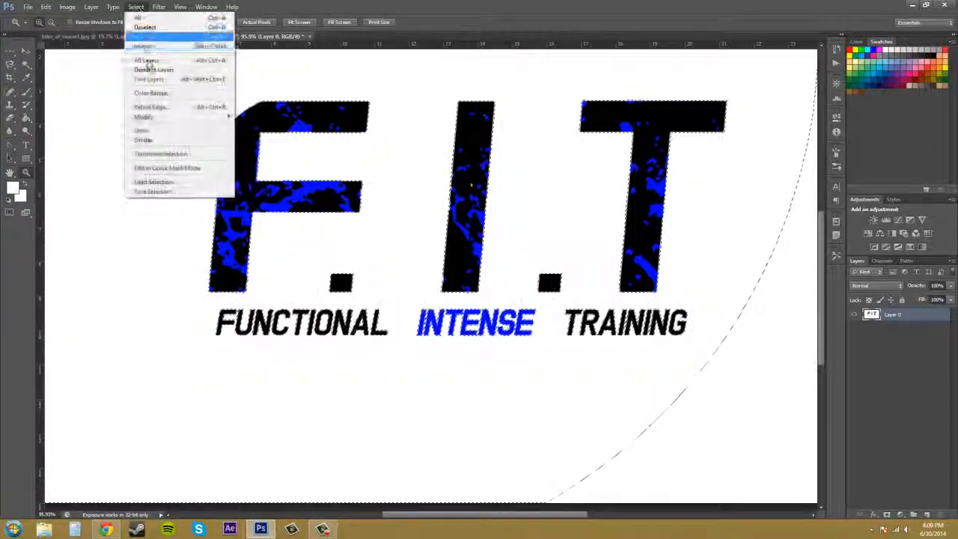
left_click(152, 92)
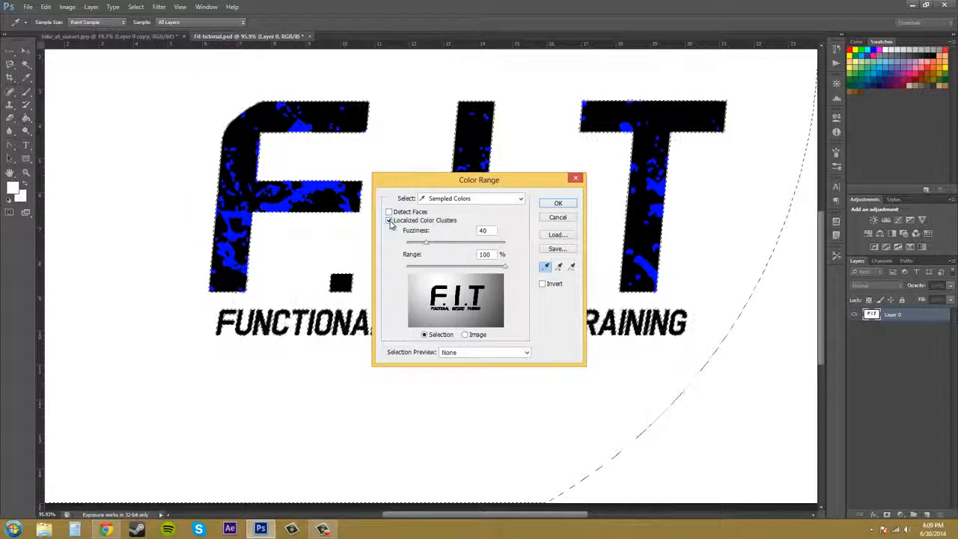
left_click(389, 222)
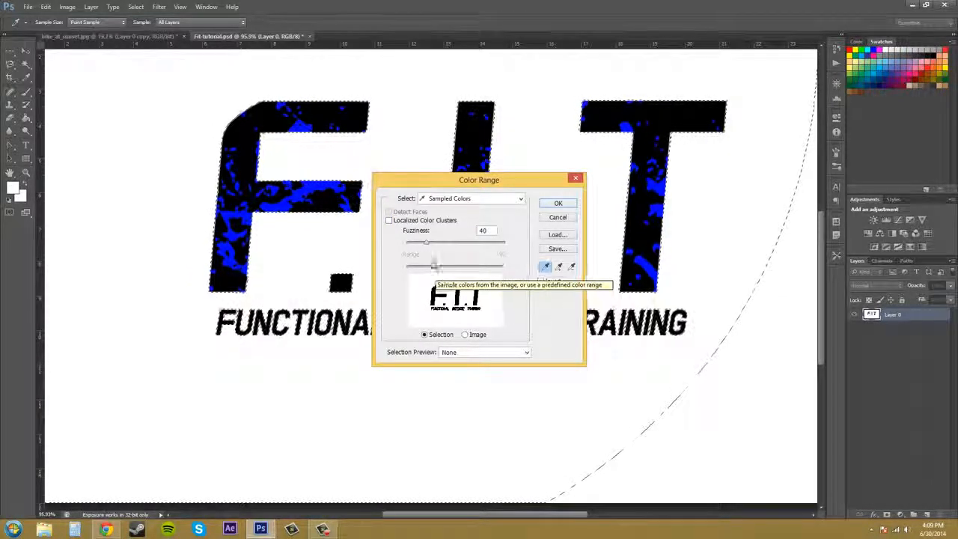
left_click_drag(427, 243, 493, 243)
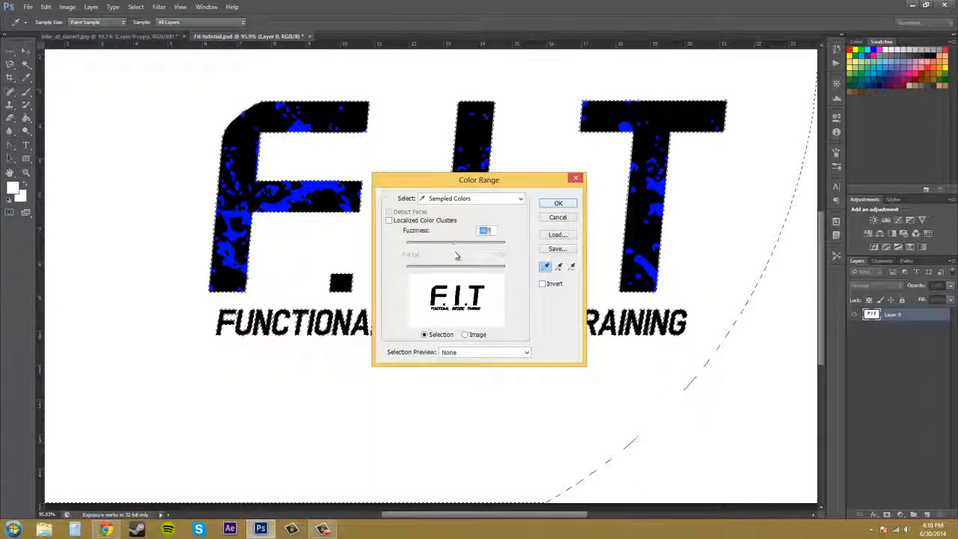
left_click_drag(444, 255, 424, 249)
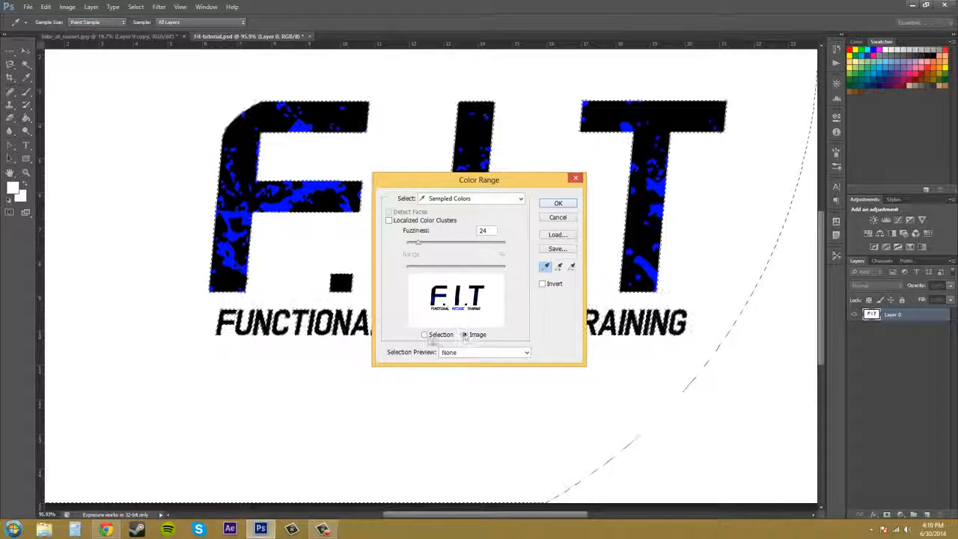
Compare the Selection and Image thumbnail views in Color Range, ending on Selection
left_click(425, 336)
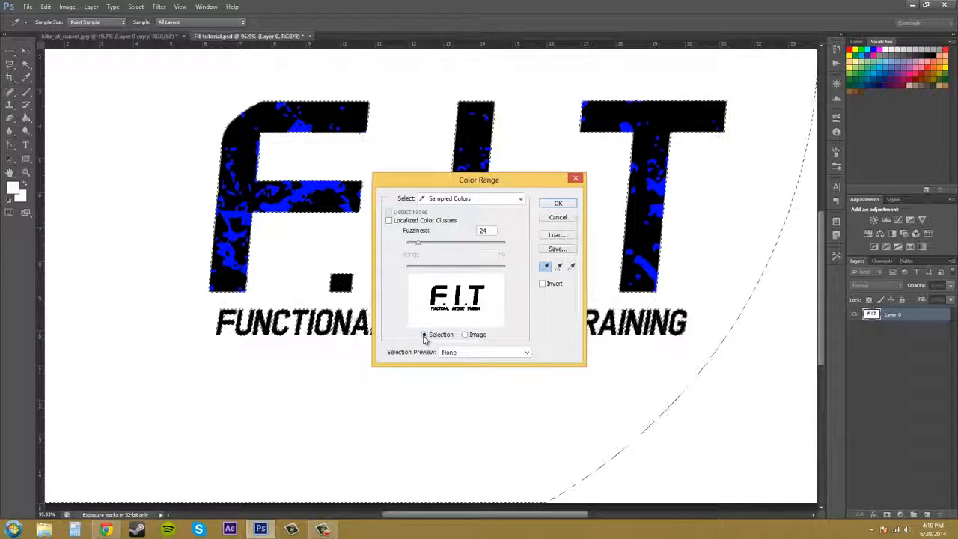
left_click(466, 336)
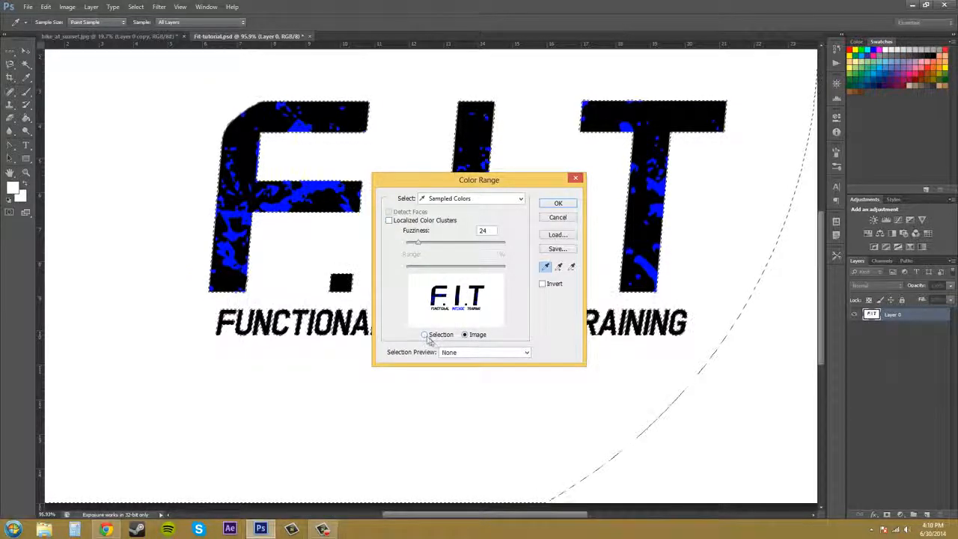
left_click(427, 335)
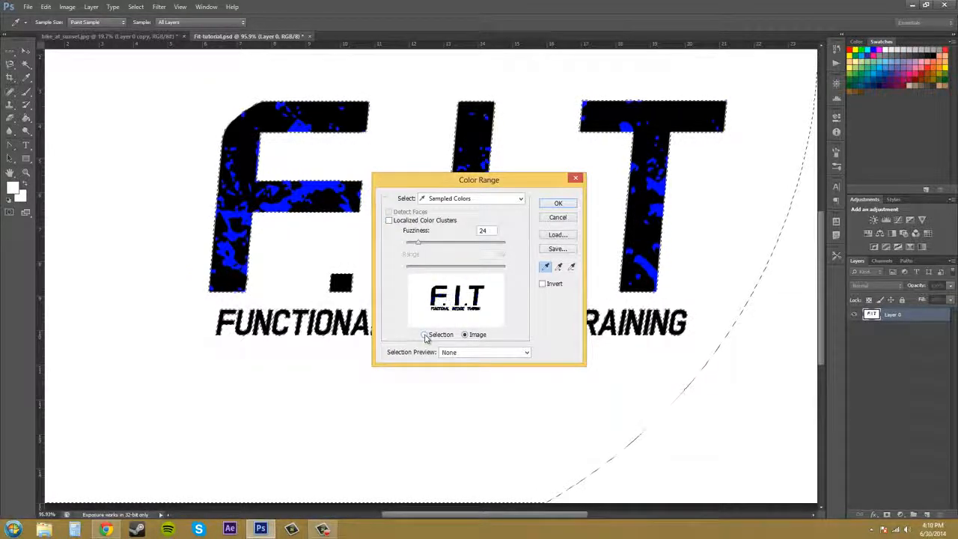
Preview the selection on the canvas as White Matte, Black Matte and Grayscale, and return the preview to None
left_click(501, 353)
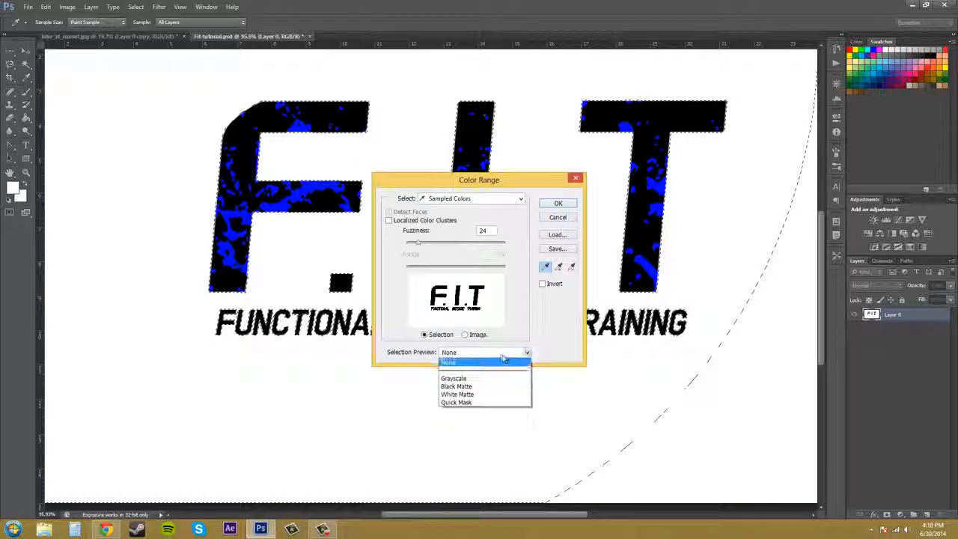
left_click(458, 394)
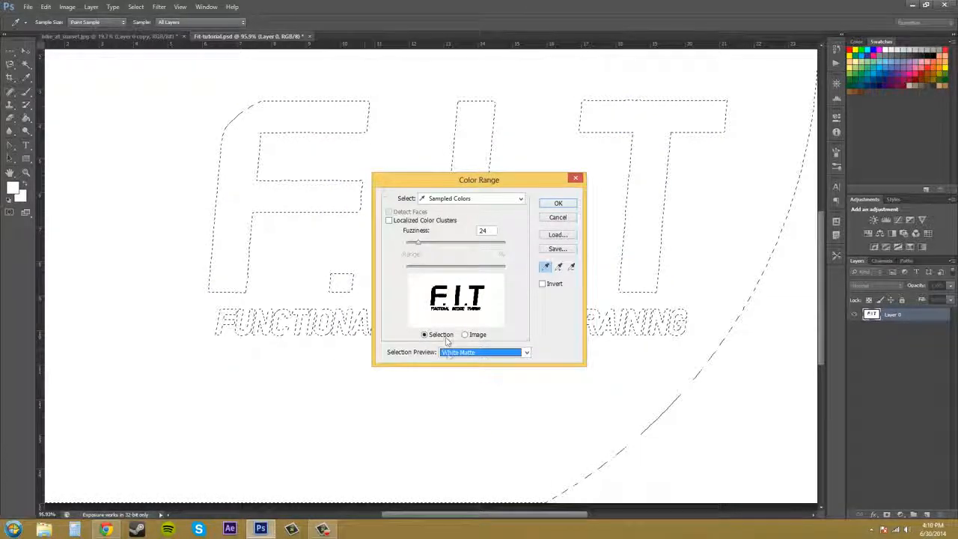
left_click(483, 352)
left_click(470, 366)
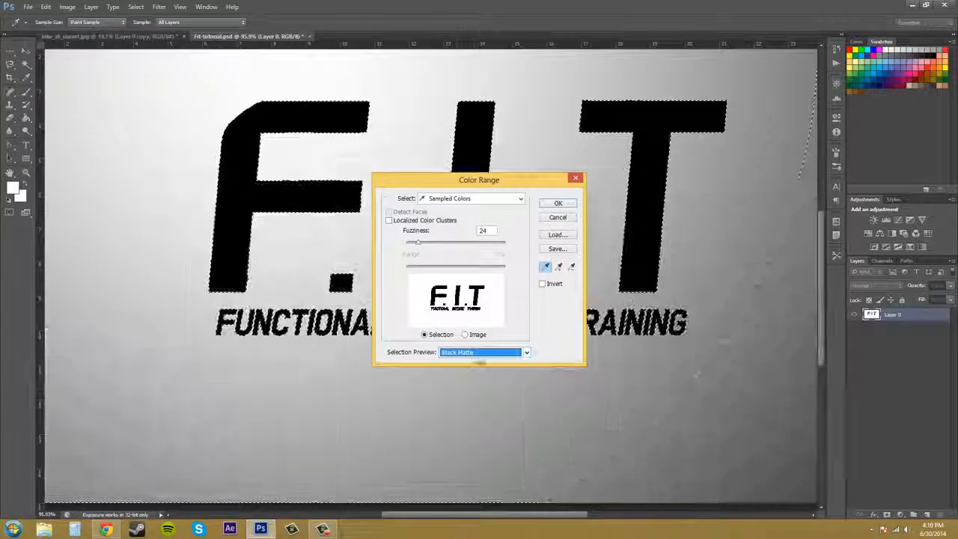
left_click(471, 352)
left_click(468, 378)
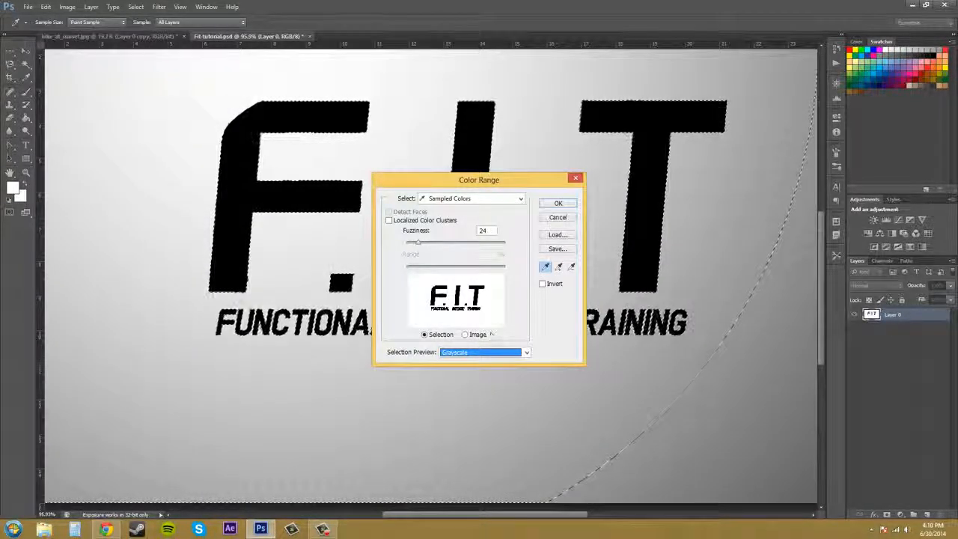
left_click(483, 352)
left_click(470, 366)
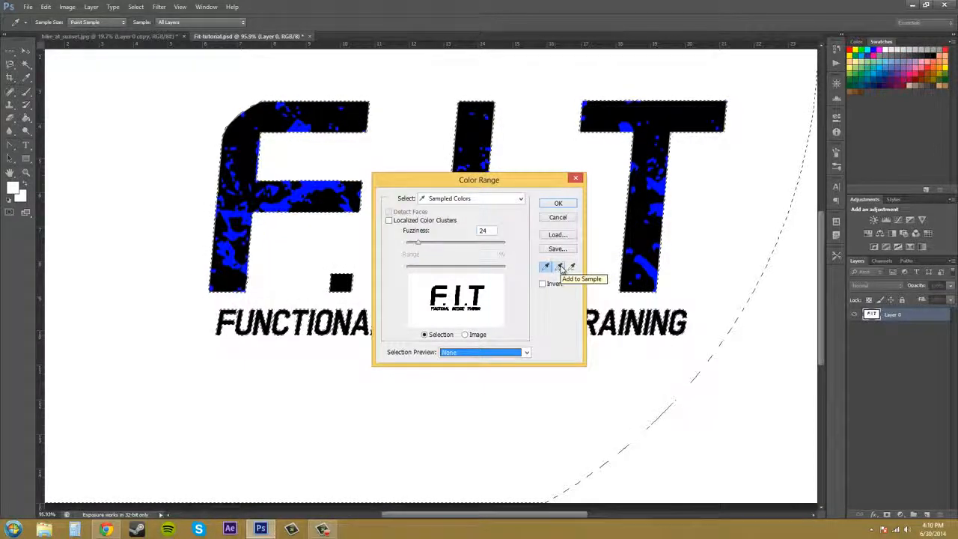
Add the blue from the lower part of the letter T to the sampled colors, and apply the selection
left_click(560, 267)
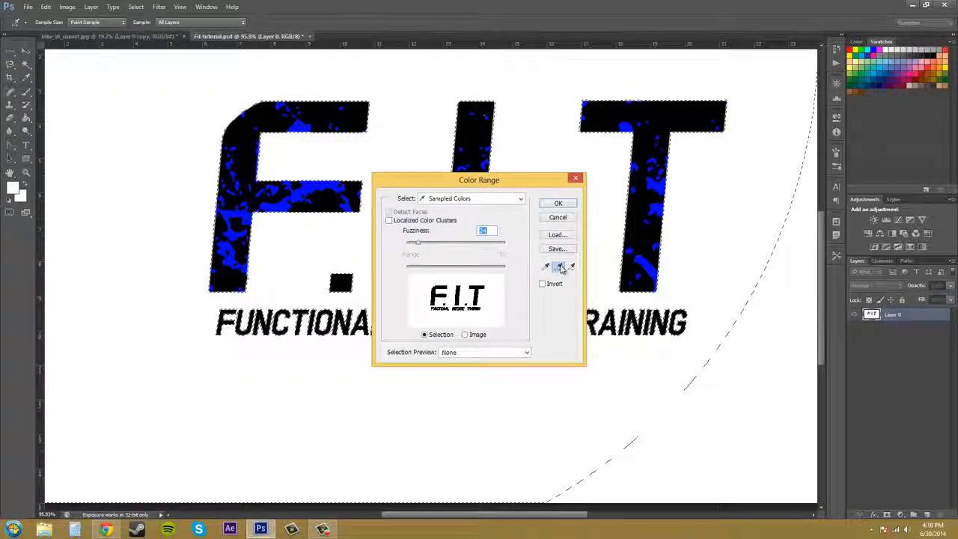
left_click(642, 261)
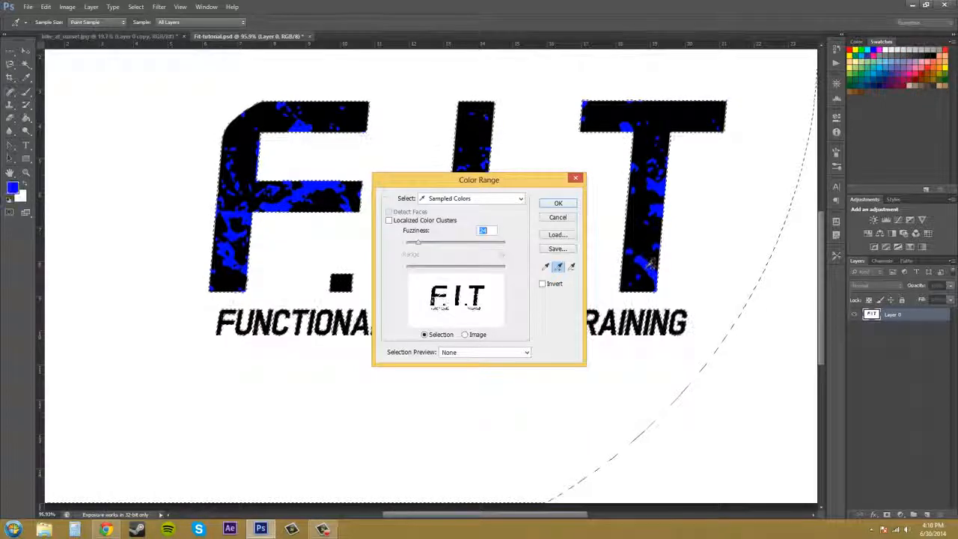
left_click(558, 203)
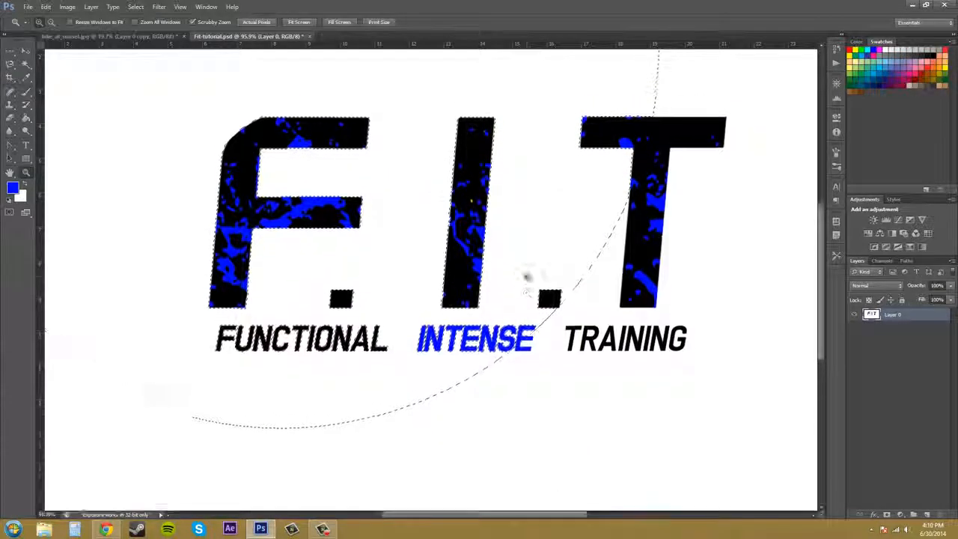
Clear the current selection from the logo
scroll(342, 267, "up", 3)
scroll(313, 196, "down", 1)
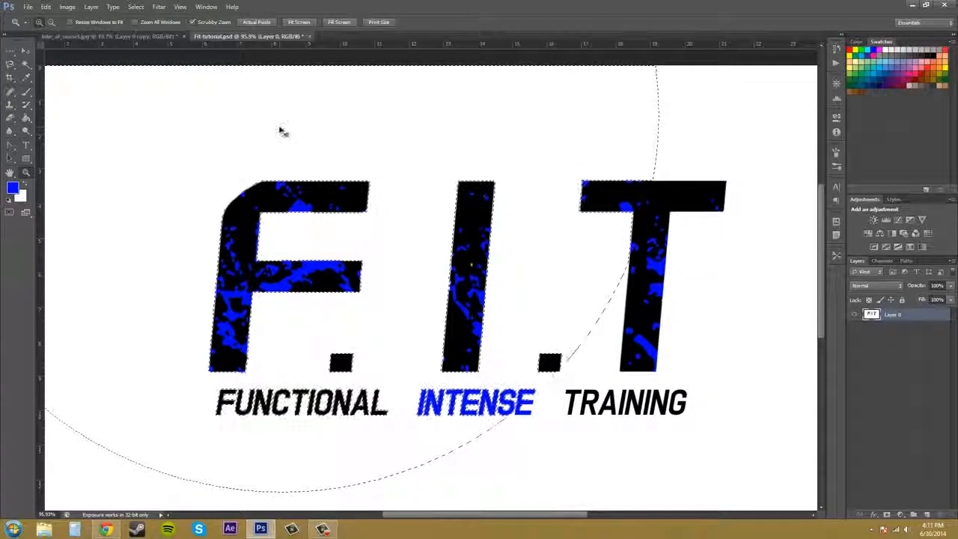
key("ctrl+d")
Use Color Range to sample the white background, add the blue of the word INTENSE, and apply the selection
left_click(137, 6)
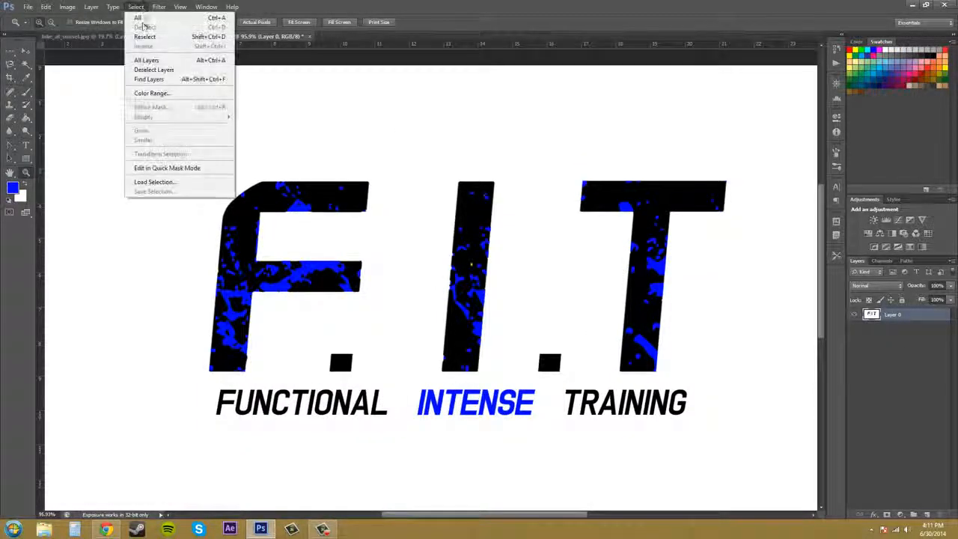
left_click(166, 94)
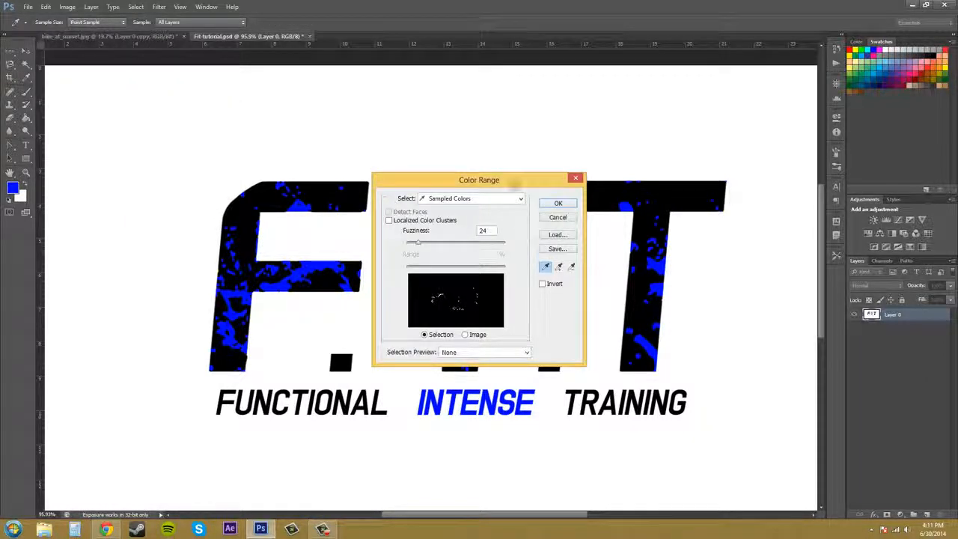
left_click(500, 108)
left_click(559, 270)
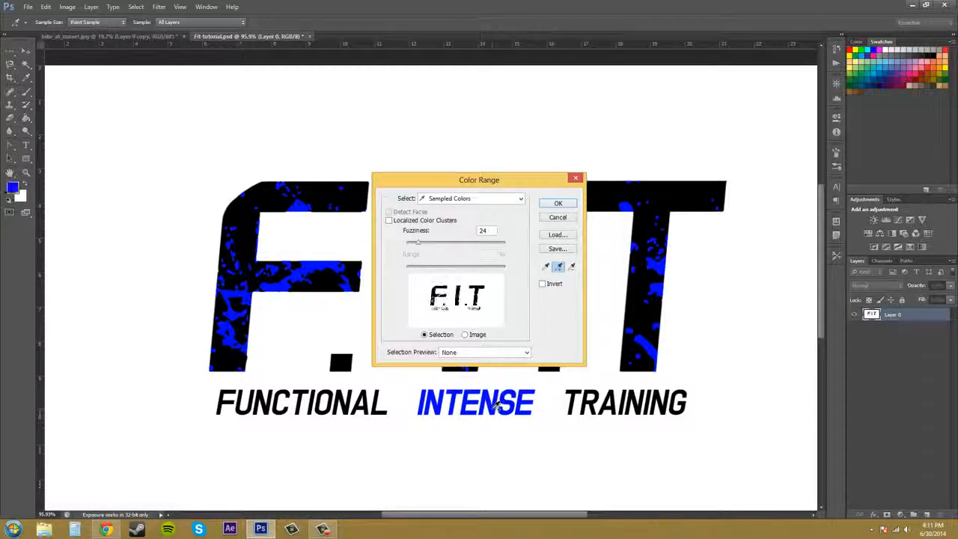
left_click(554, 203)
Delete the selected white and blue areas from Layer 0
key("z")
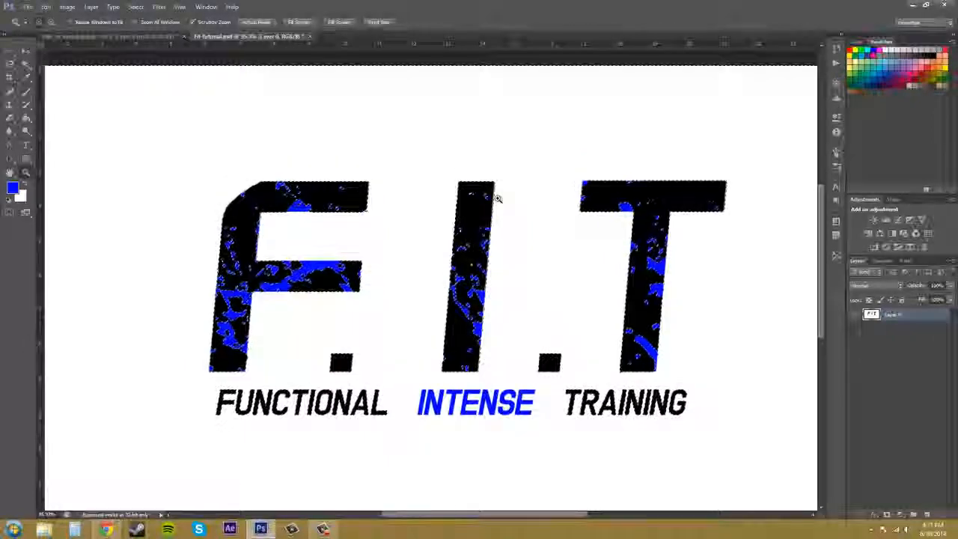
key("Delete")
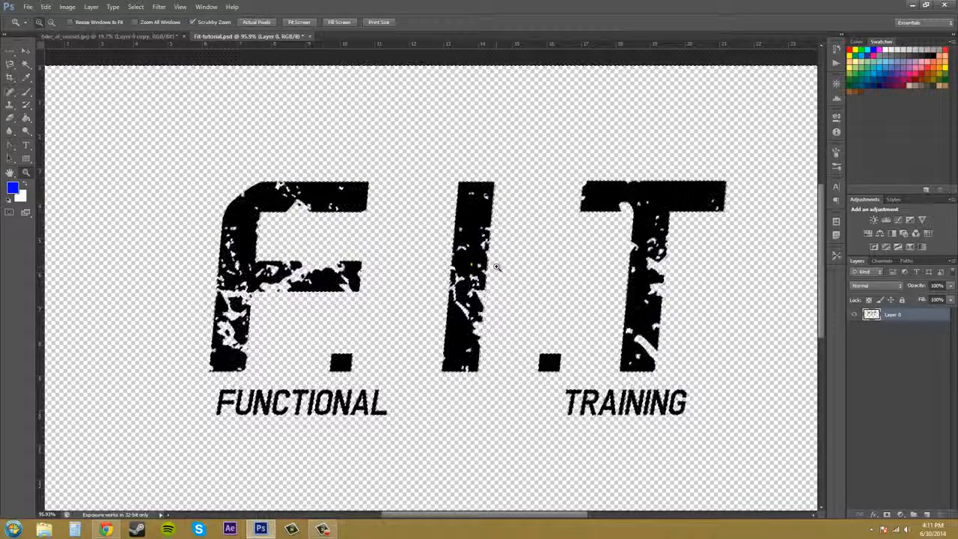
left_click(136, 7)
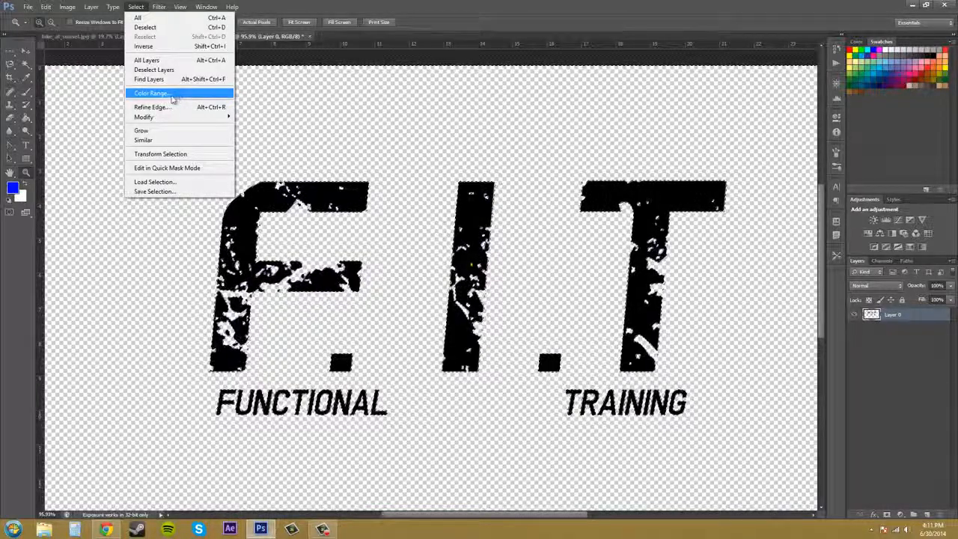
left_click(523, 22)
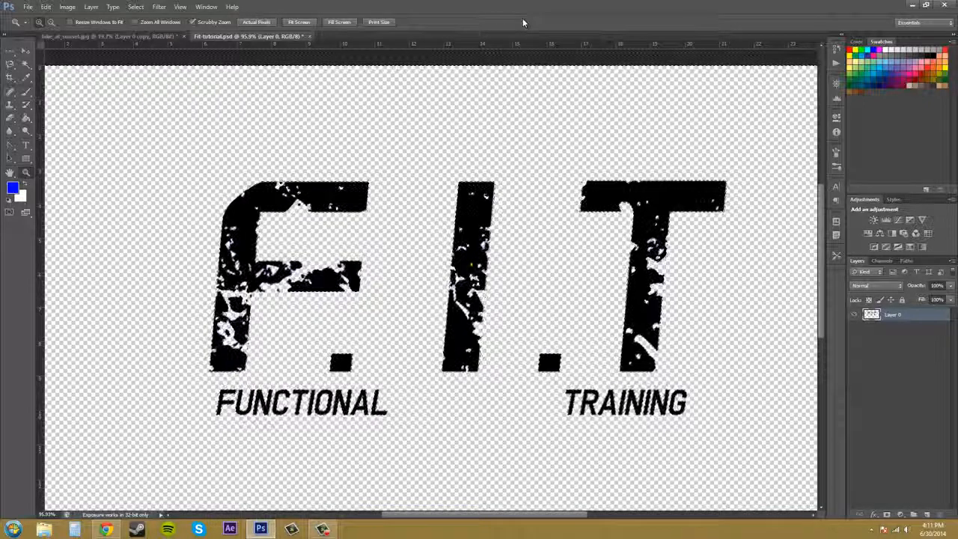